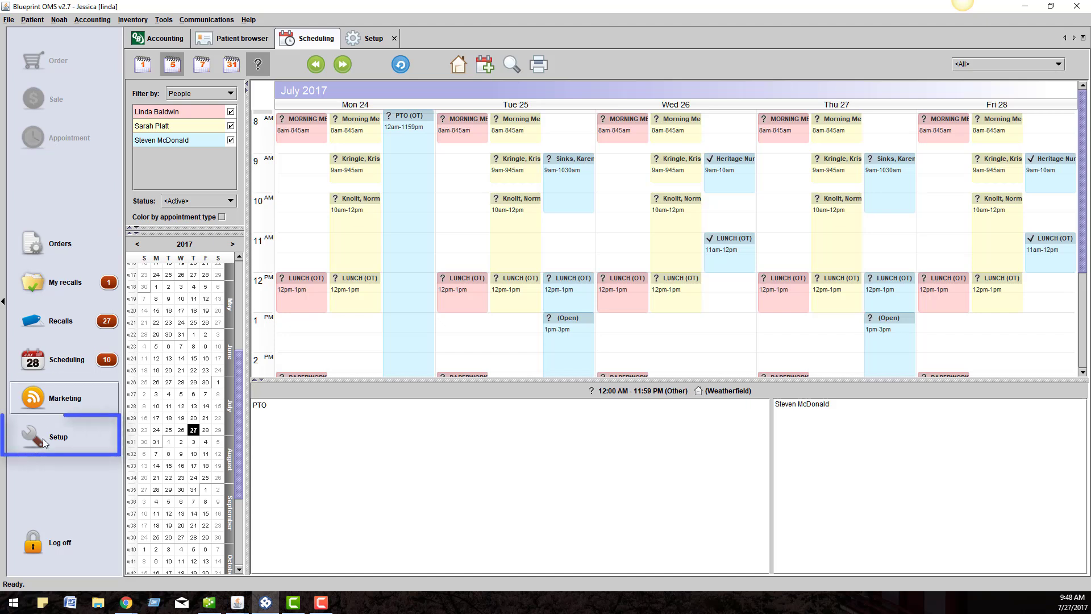
Go to Setup and select Pricing & Insurer coverage, which shows the Batteries price list.
click(44, 451)
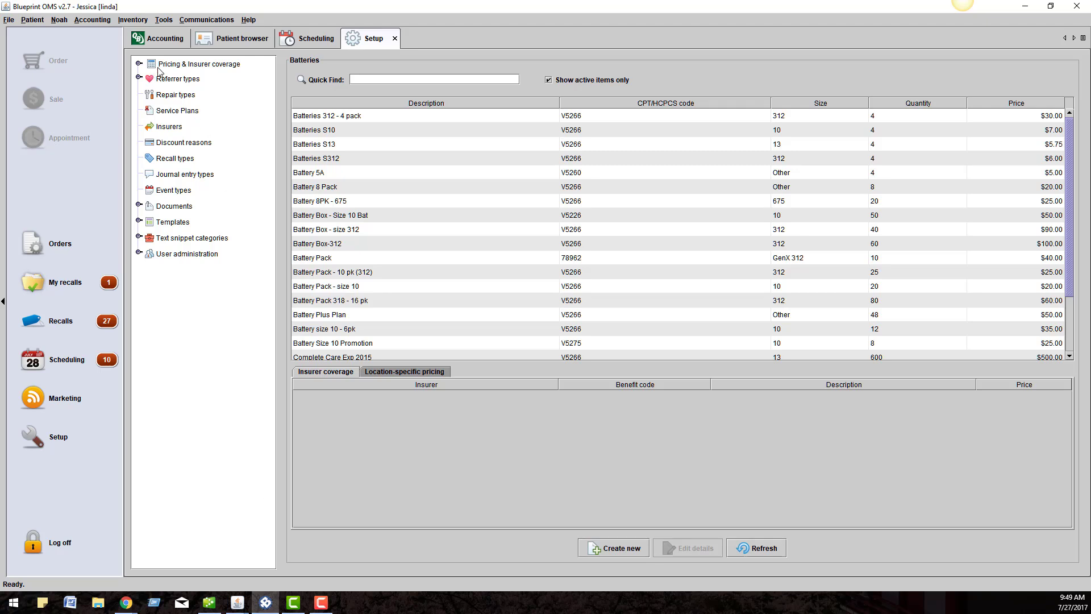
click(191, 68)
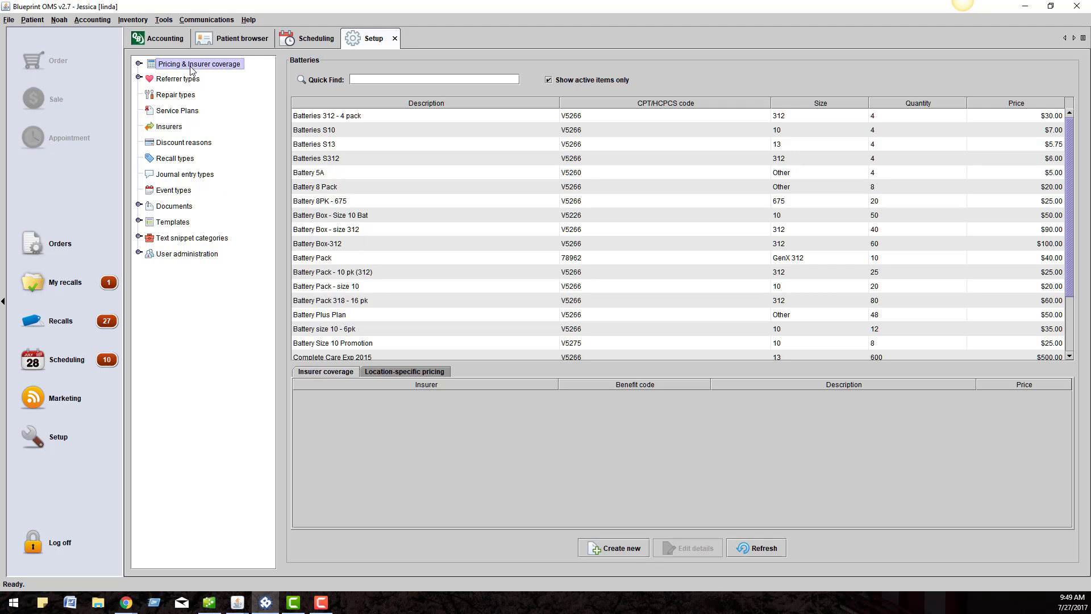
Expand Pricing & Insurer coverage, browse Batteries and Services, and settle on the Accessories price list.
click(139, 64)
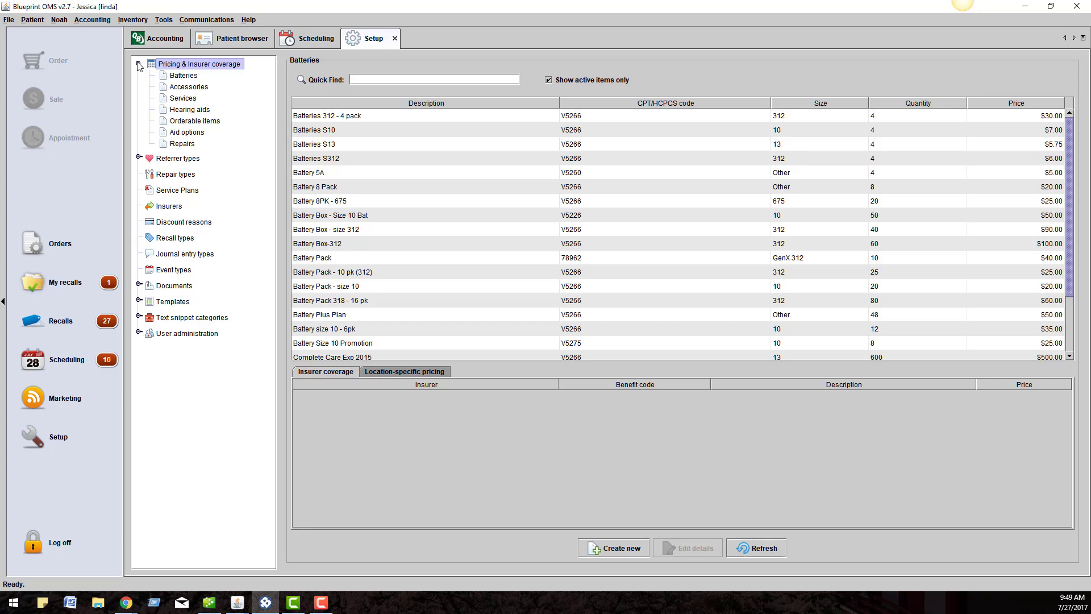
click(199, 78)
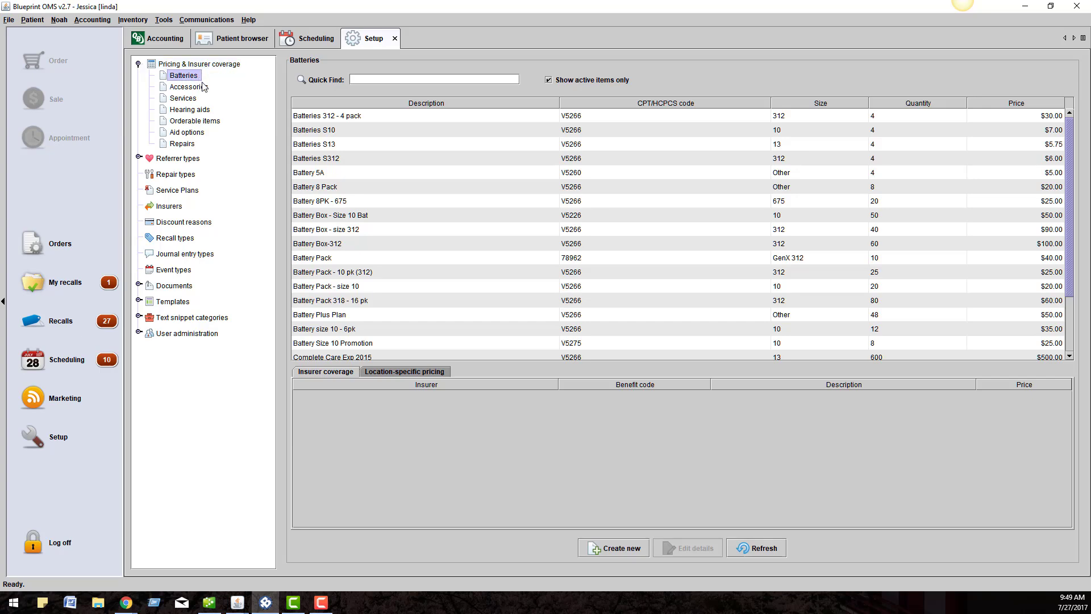
click(207, 88)
click(212, 99)
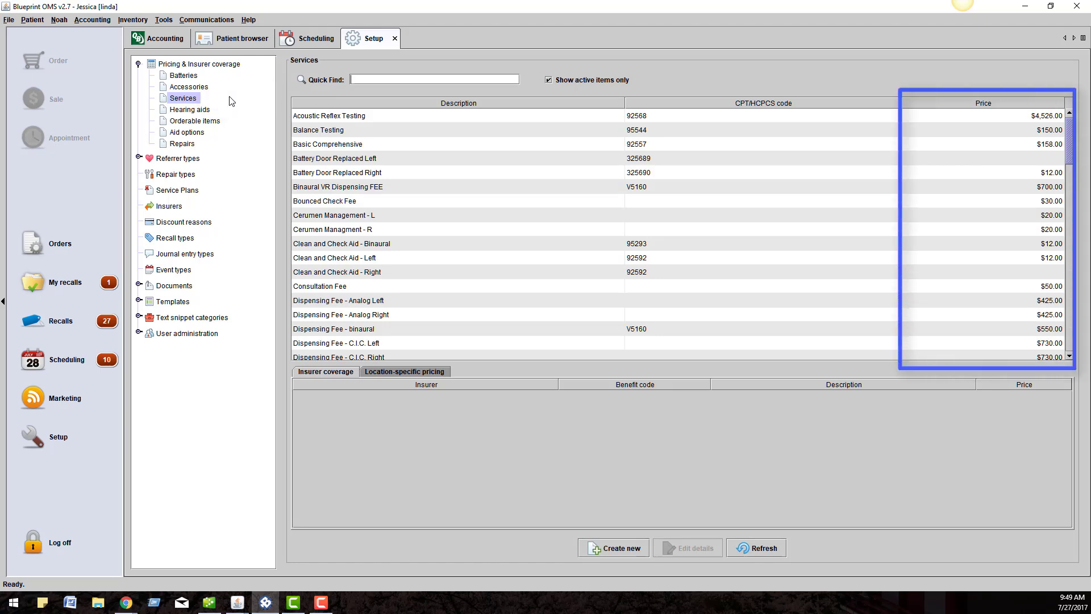
click(197, 90)
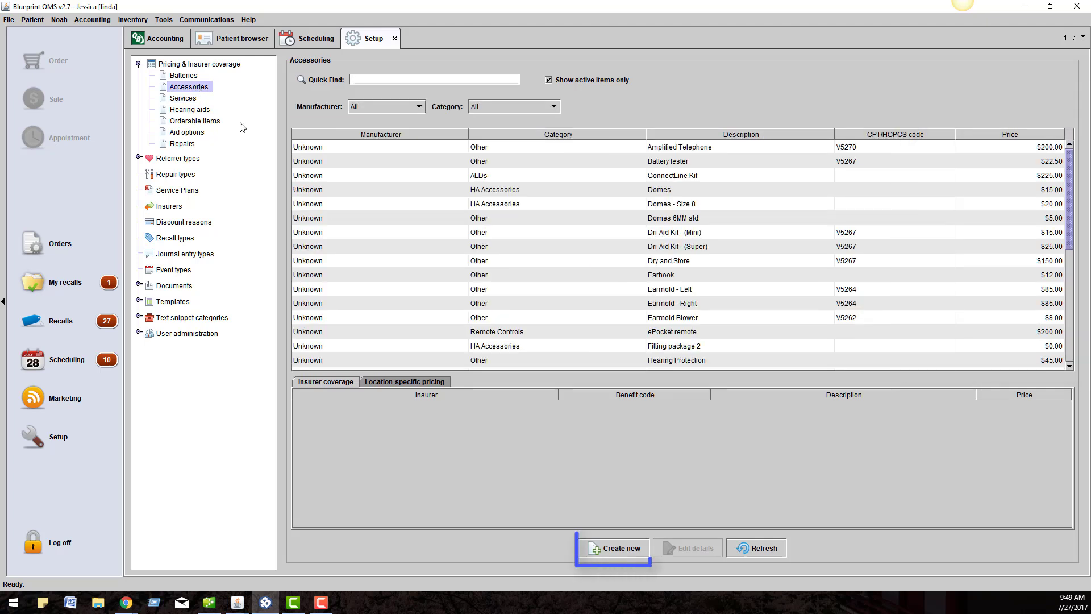
Start a new accessory and review its Expense and Income account choices, leaving both unchanged.
click(605, 553)
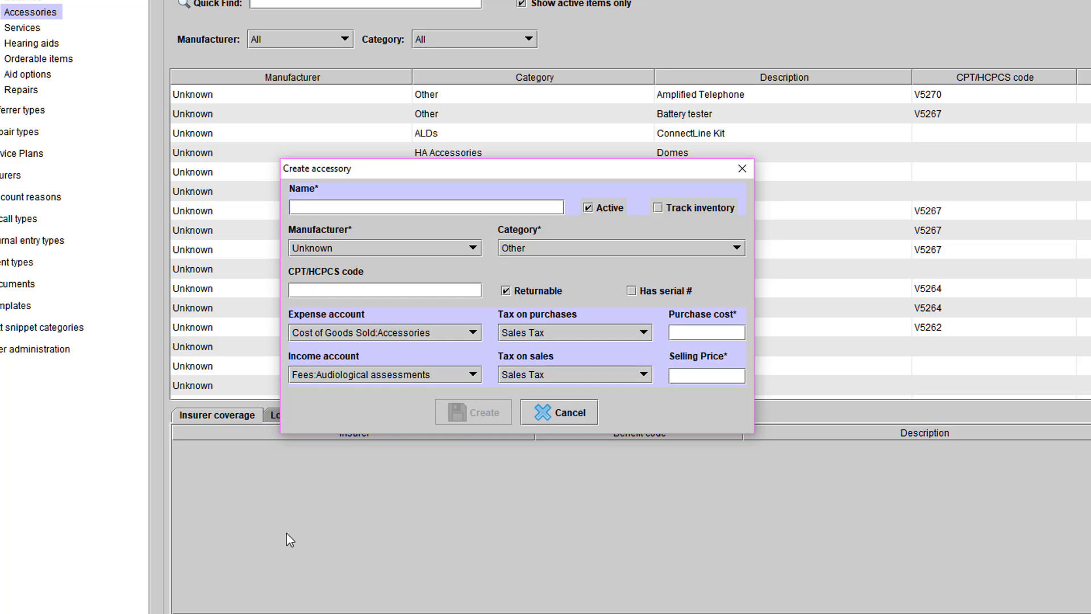
click(468, 335)
click(464, 334)
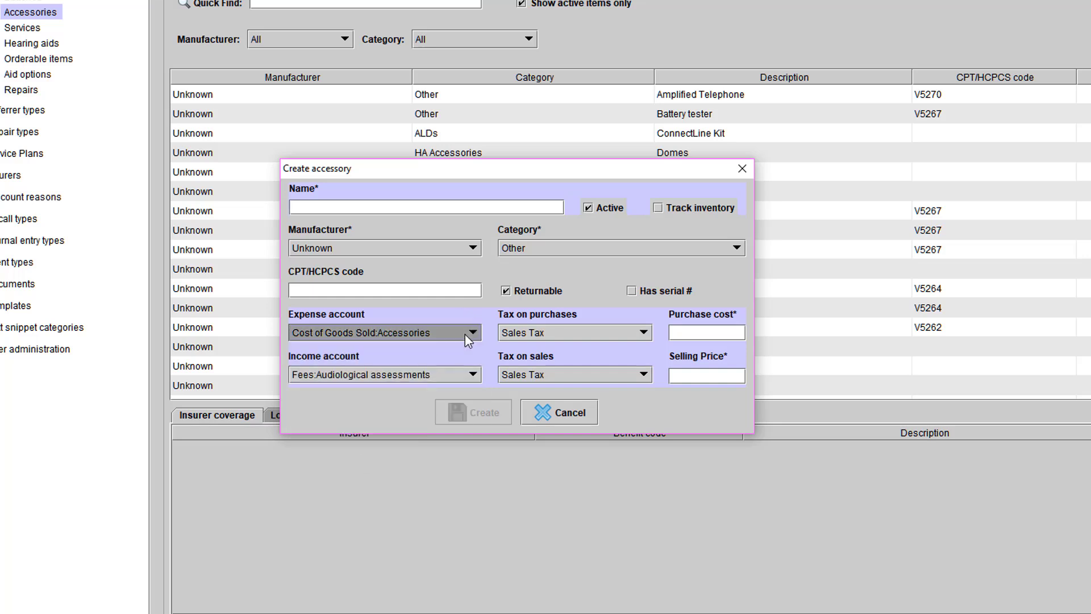
click(466, 374)
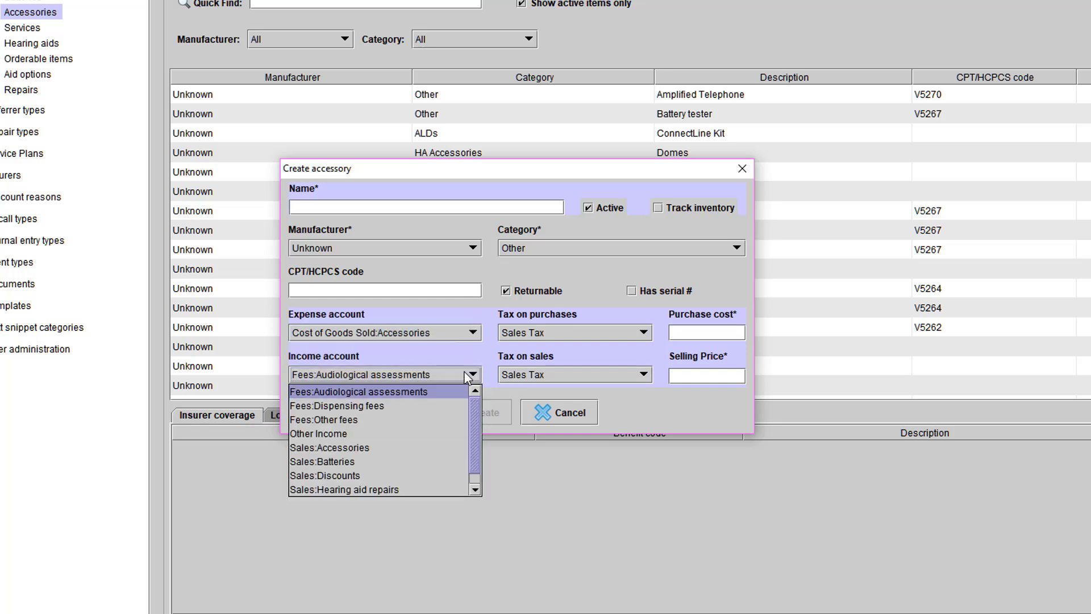
click(466, 375)
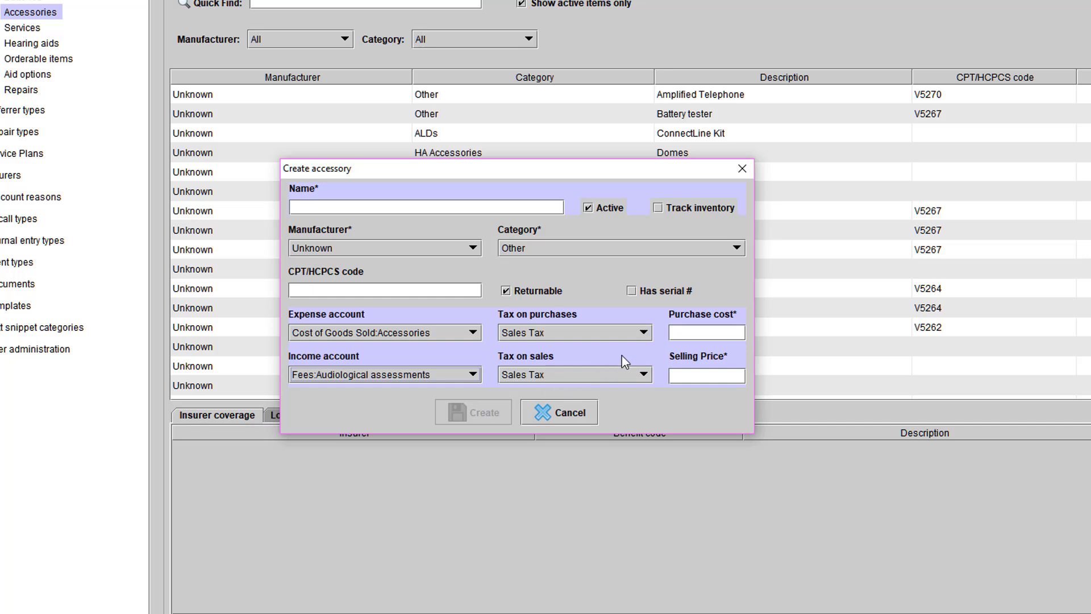
Check the Tax on purchases and Tax on sales options, keep Sales Tax, then cancel the accessory.
click(643, 333)
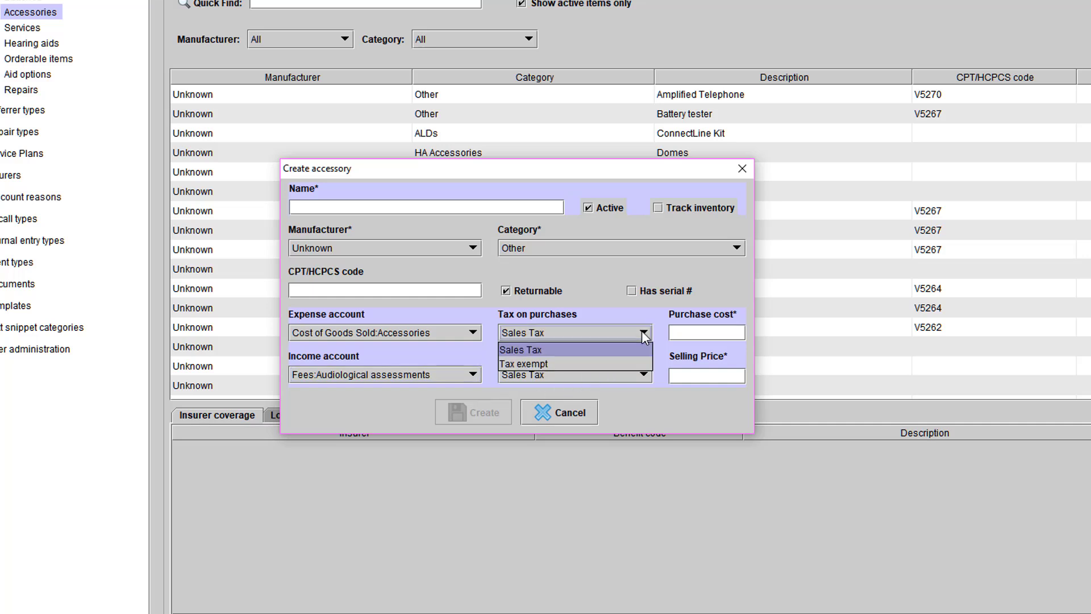
click(643, 334)
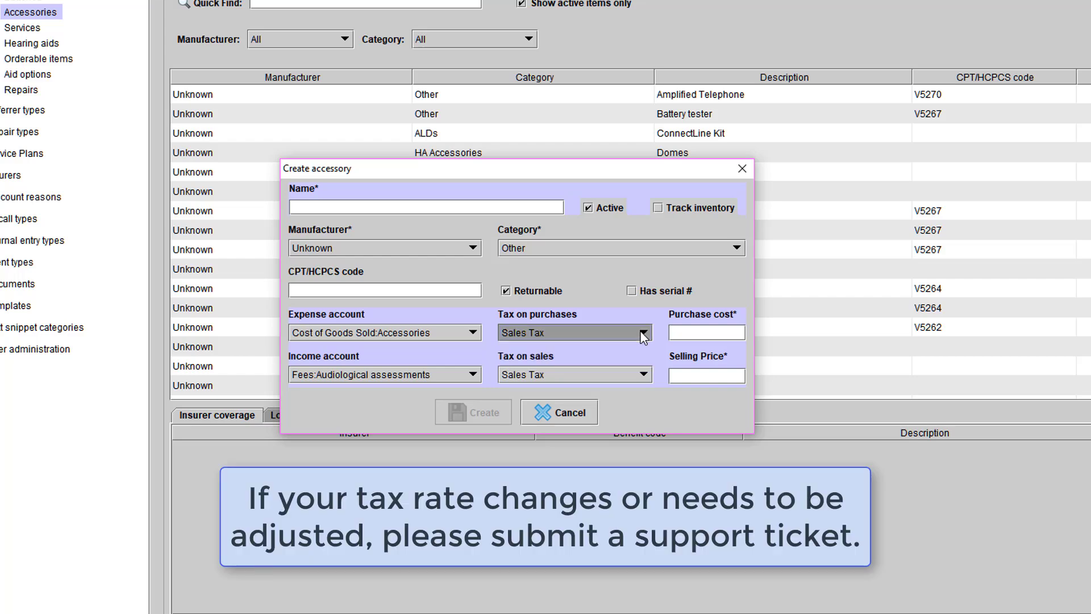
click(643, 376)
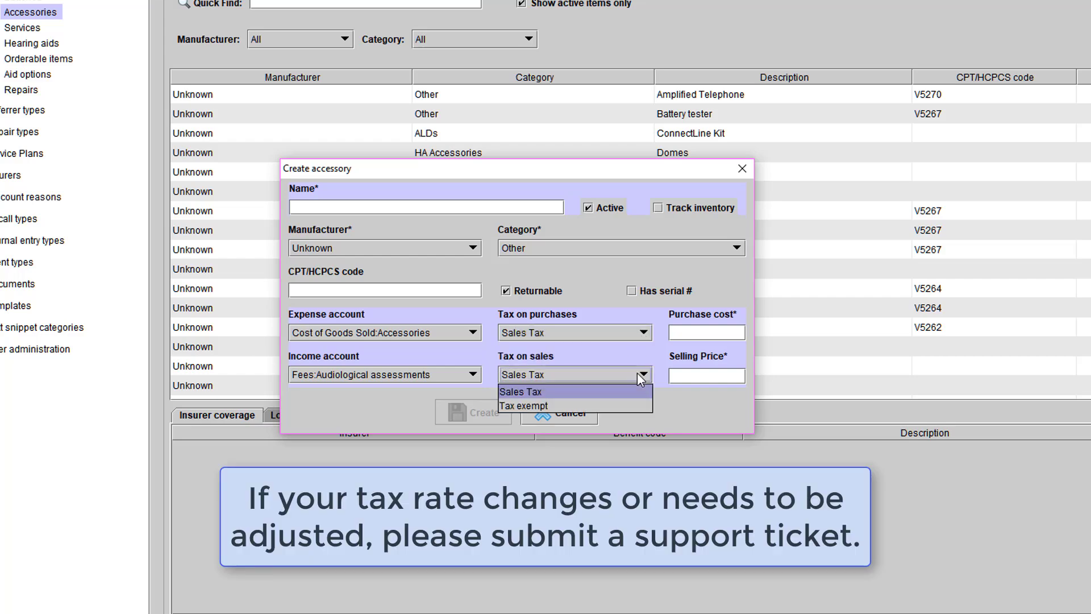
click(641, 379)
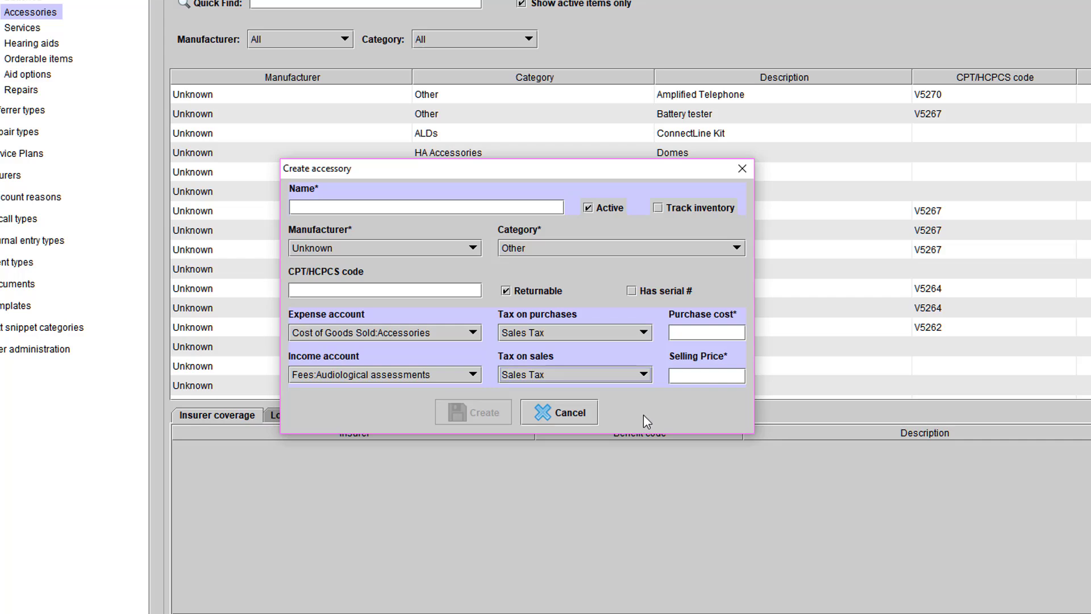
click(570, 414)
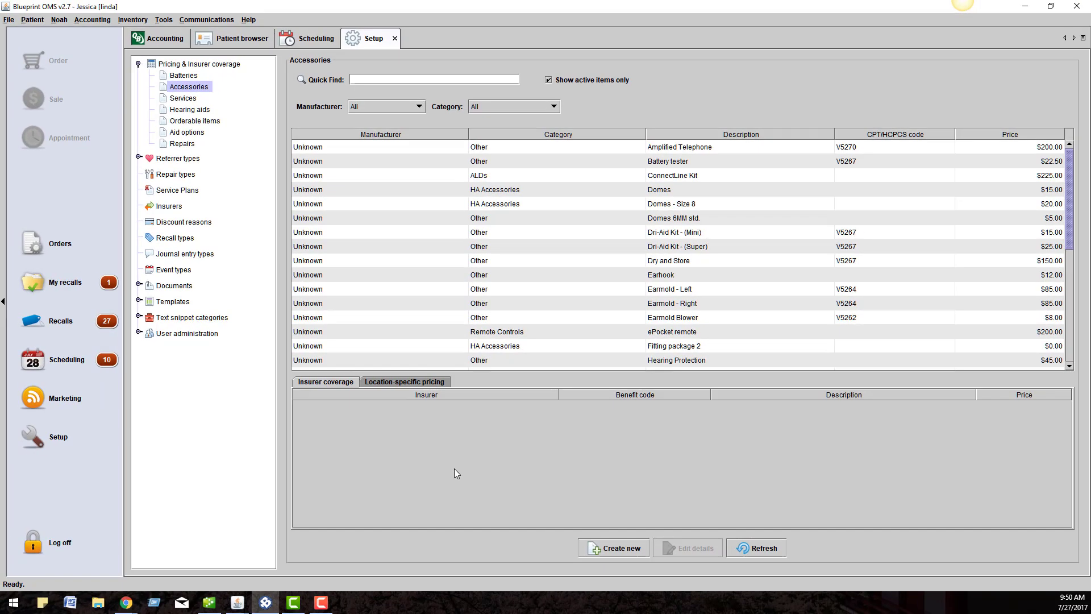
Open the Hearing aids price list and select the 3 Series 20 BTE Pwr Plus 13 Wrd model.
click(206, 109)
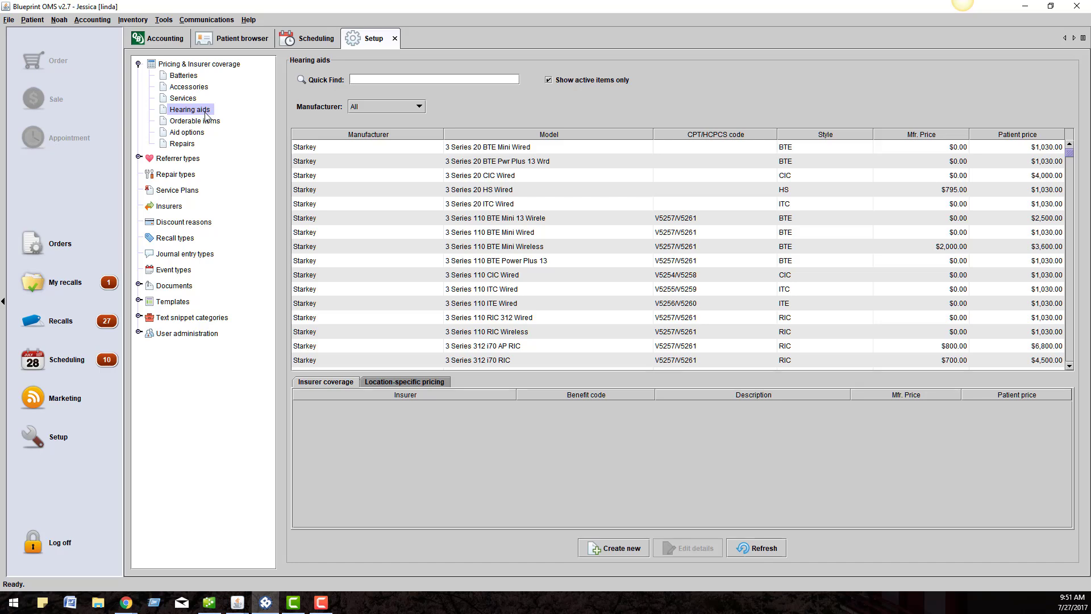
click(465, 162)
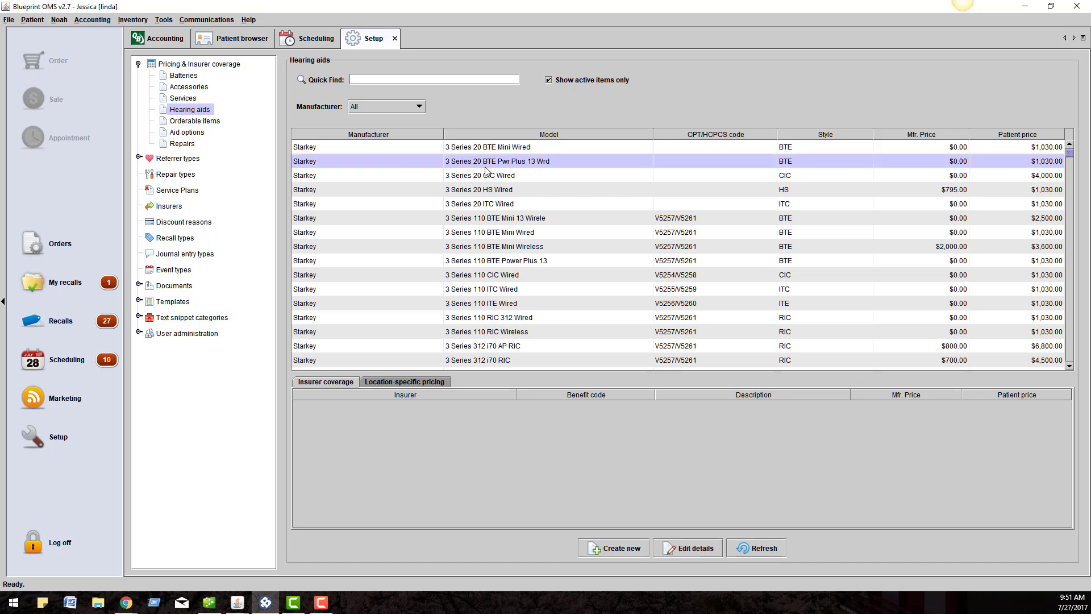
Open the 3 Series 20 BTE Pwr Plus 13 Wrd model details and close them unchanged.
click(694, 549)
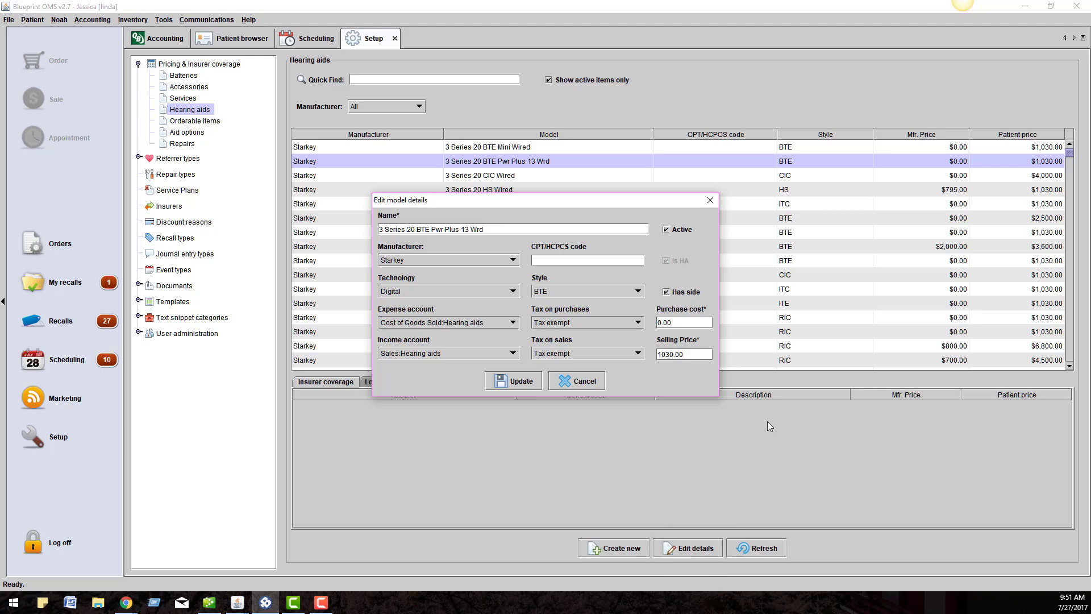
click(711, 201)
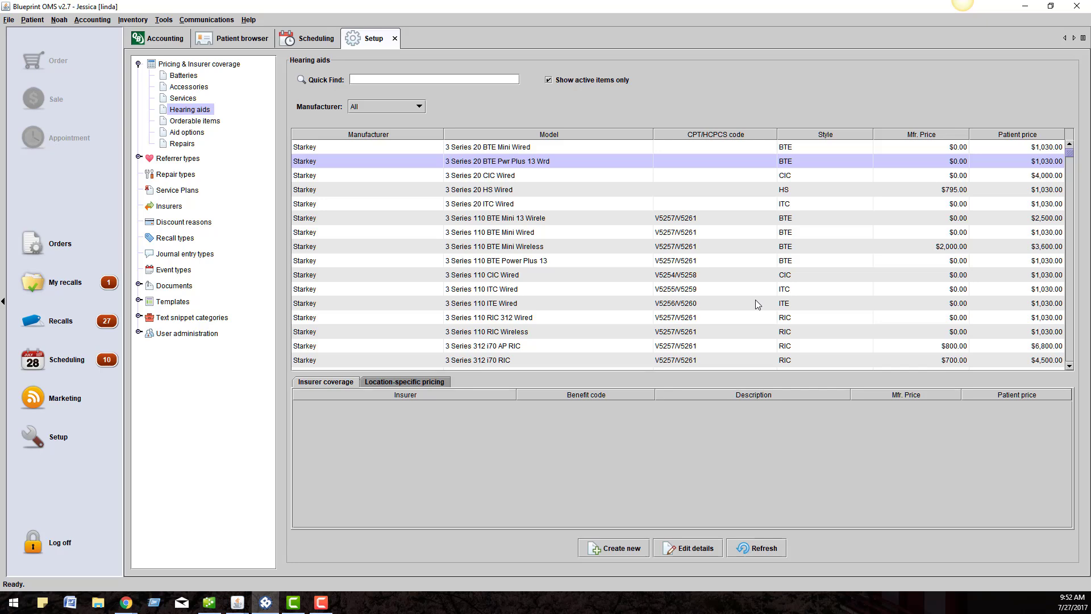
Open the Repairs price list, try an Oticon Conventional Remake 12-month repair, then cancel it.
click(176, 144)
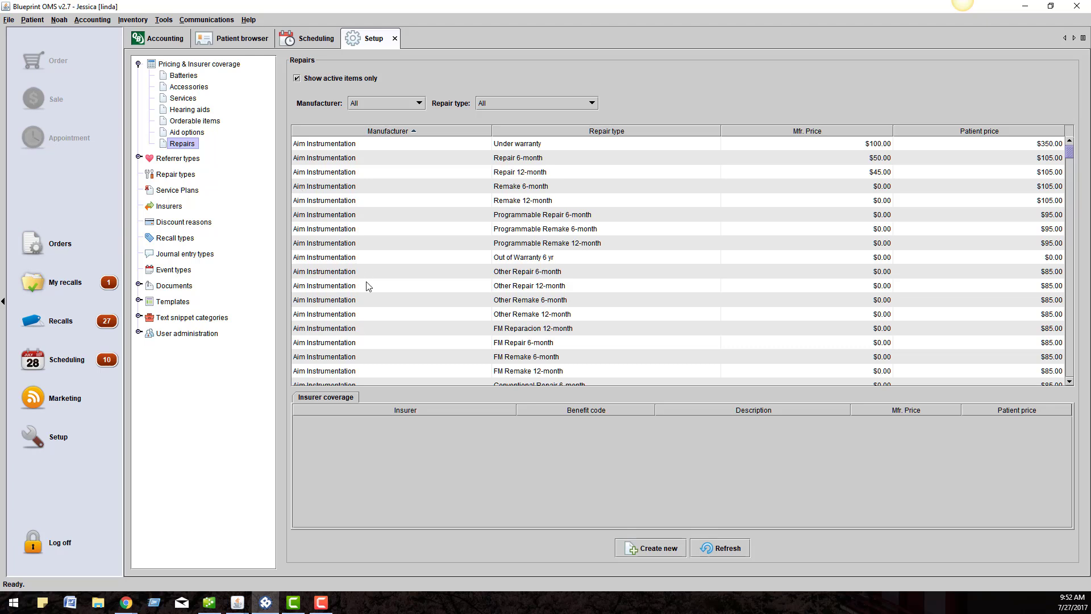
click(661, 550)
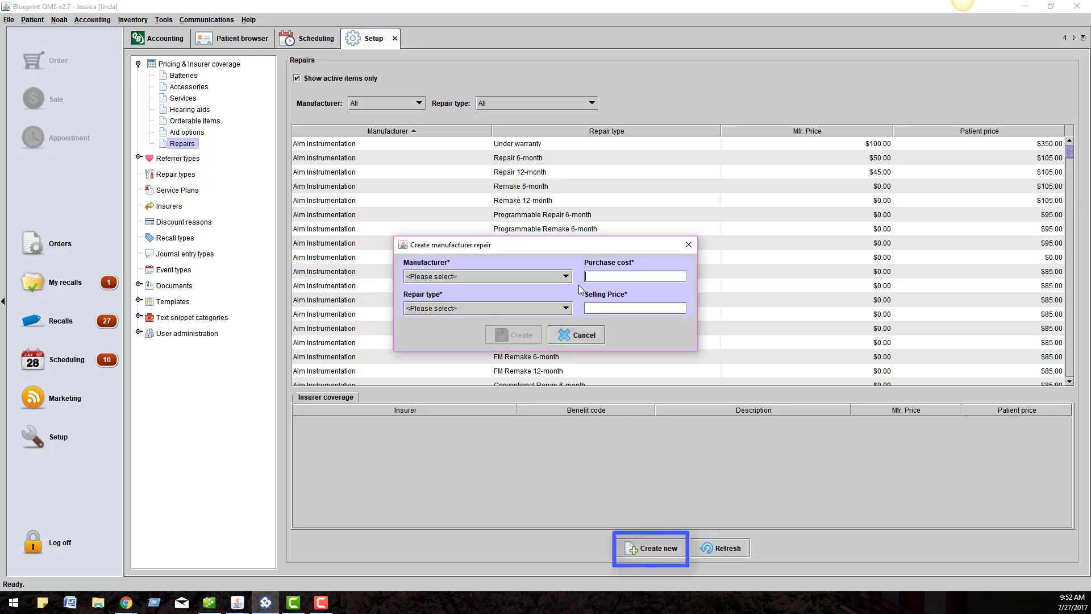
click(549, 277)
click(482, 351)
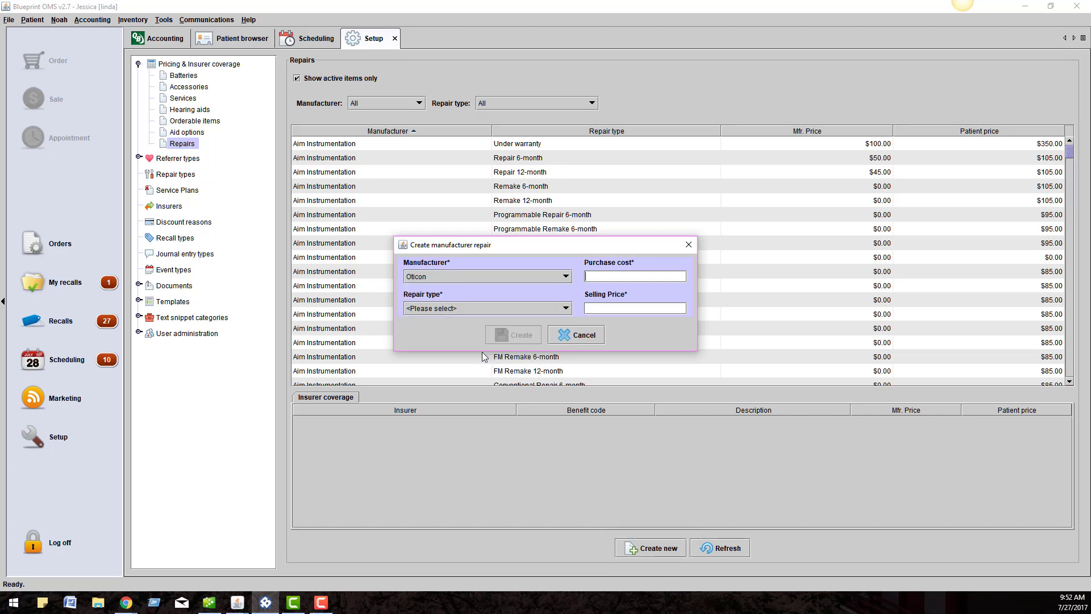
click(459, 308)
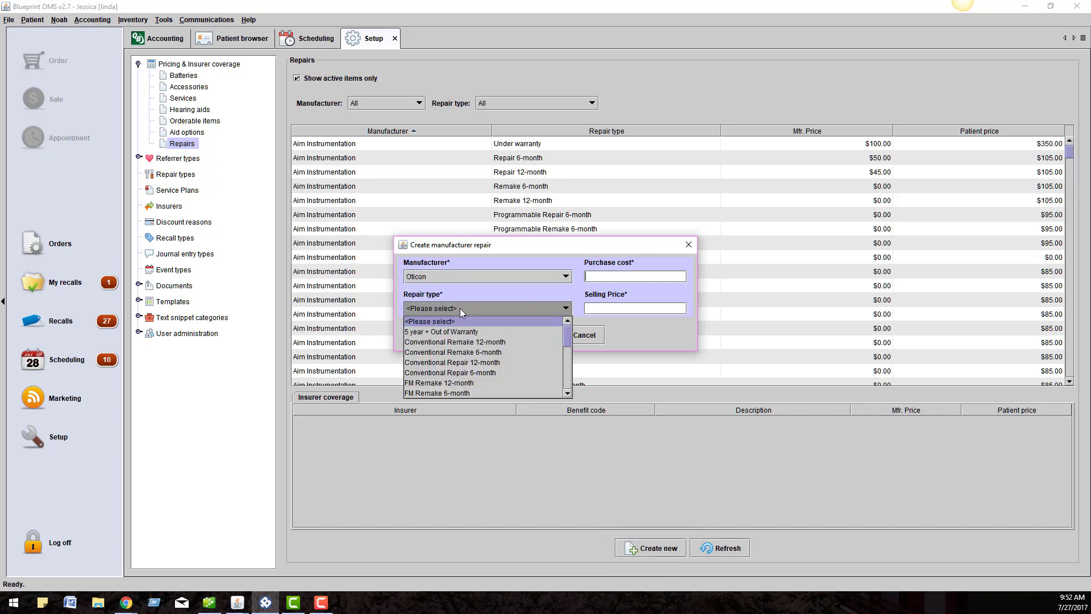
click(470, 341)
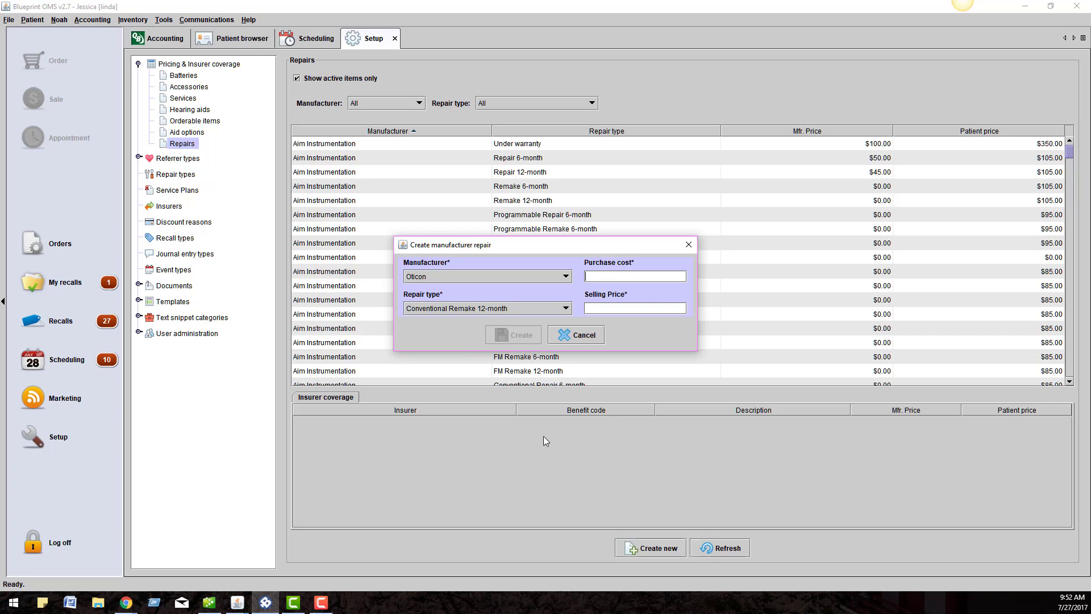
click(583, 337)
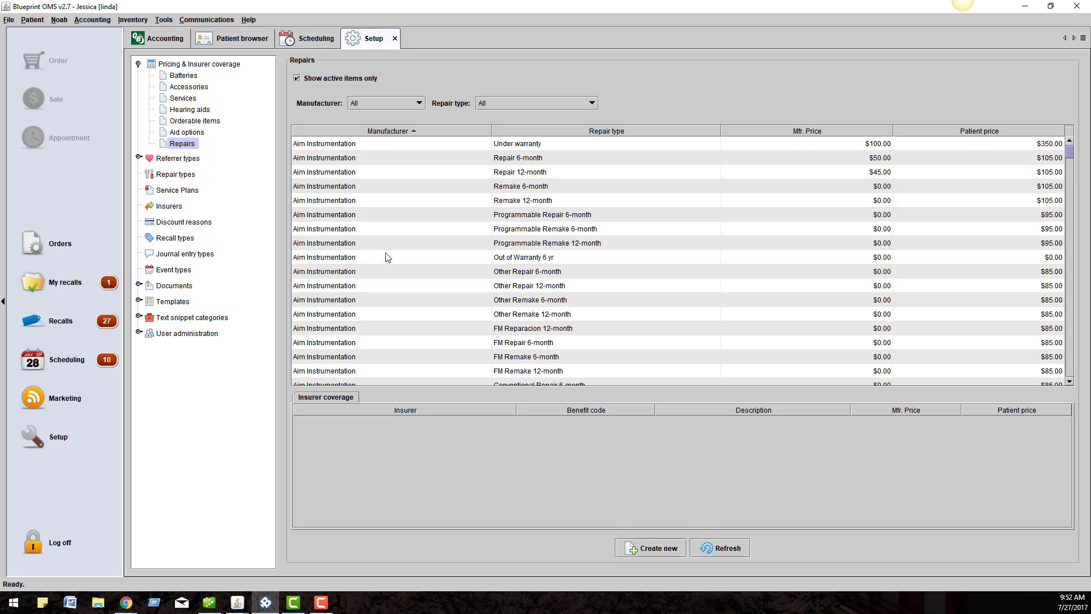
Open the Repair types list and close a new repair type form without saving.
click(188, 174)
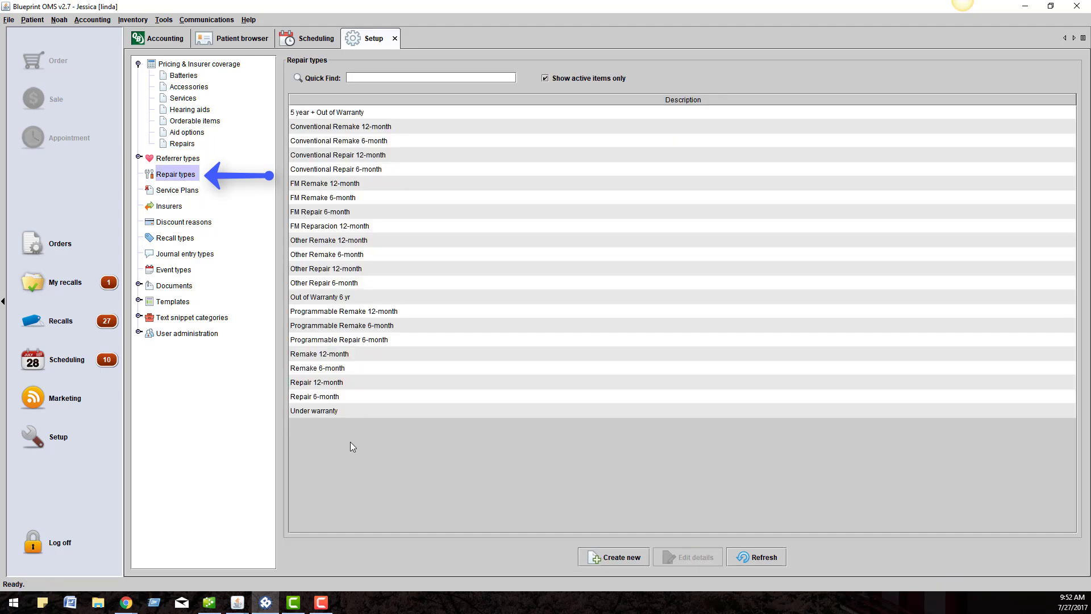
click(644, 555)
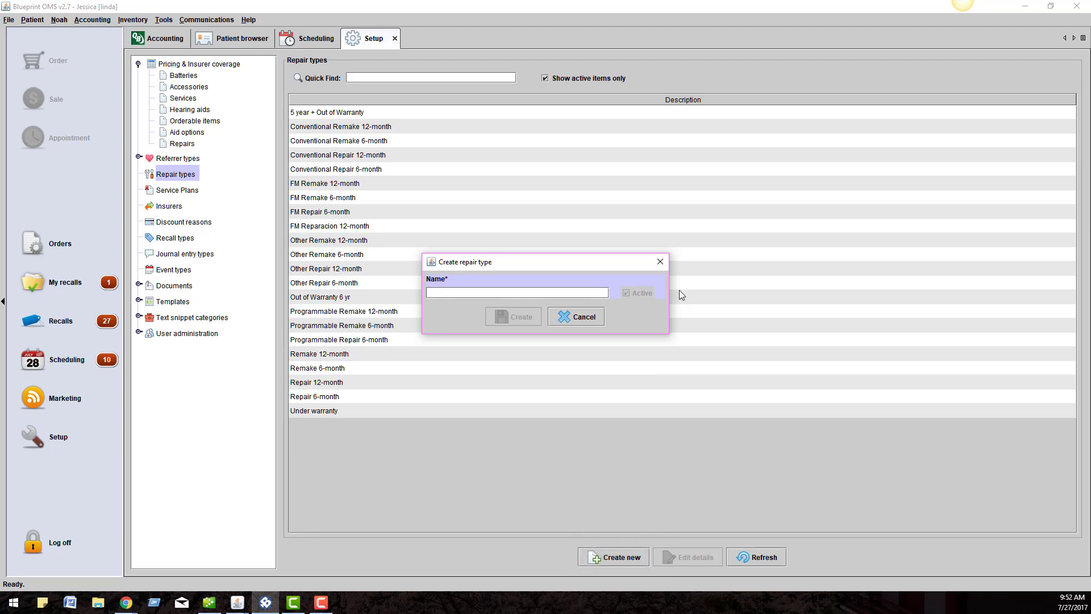
click(661, 262)
Filter the Repairs price list to Oticon and collapse the pricing categories.
click(185, 144)
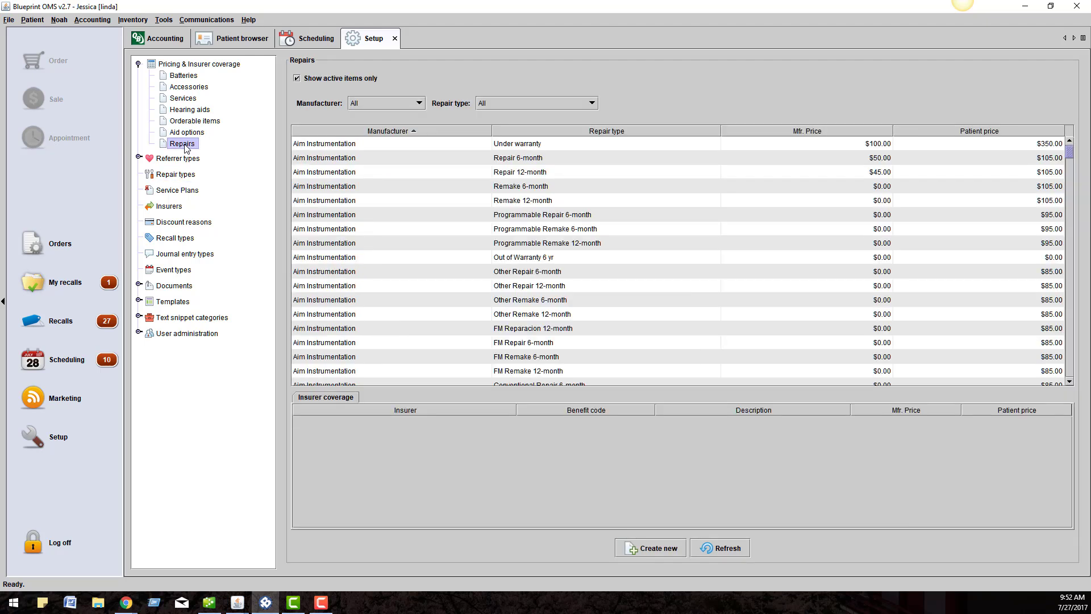
click(377, 103)
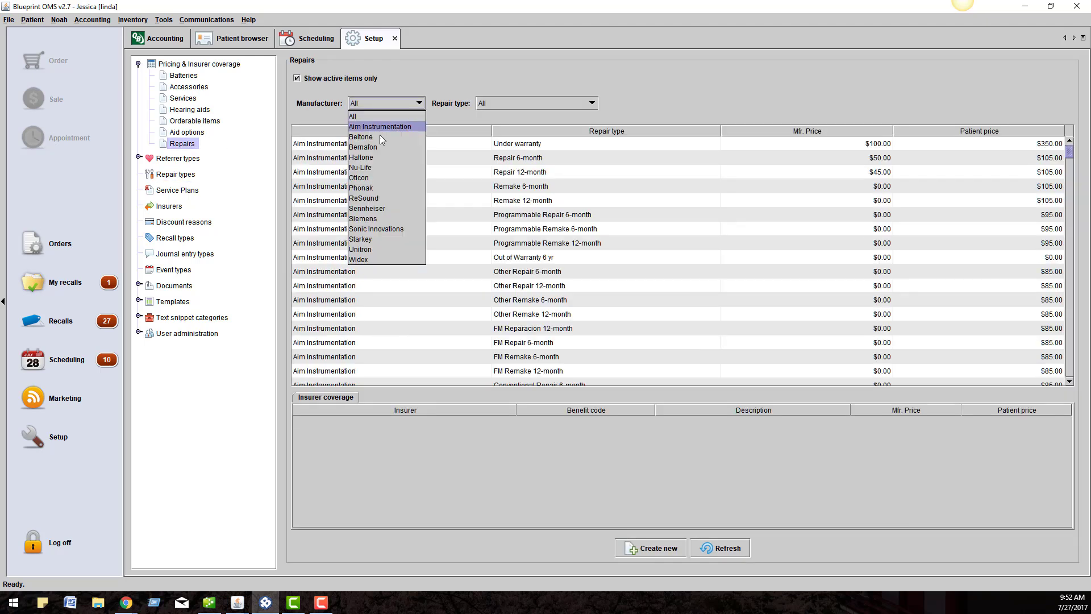
click(381, 180)
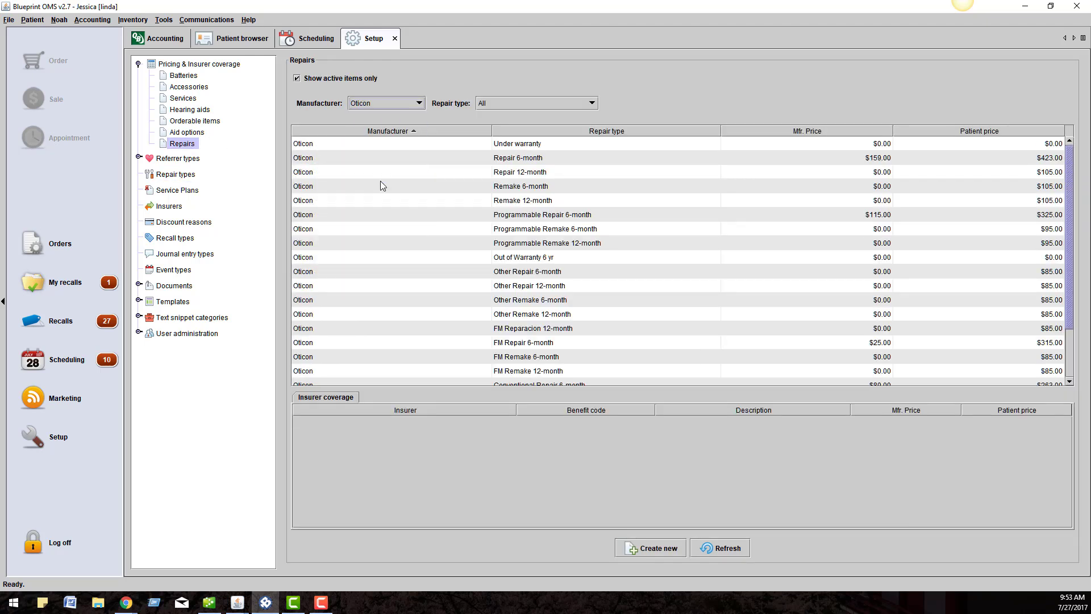
click(139, 64)
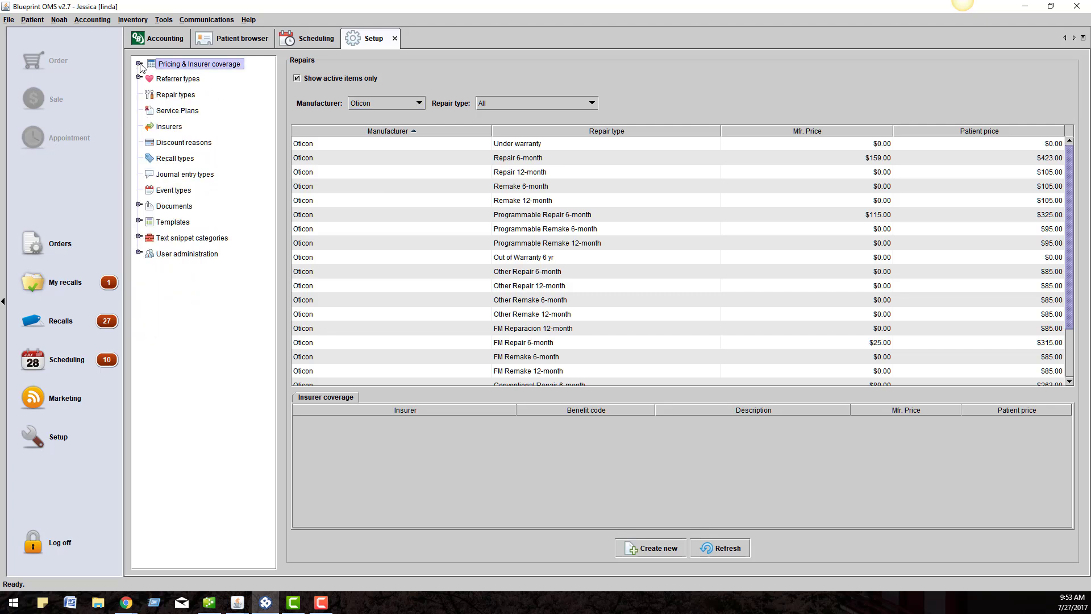
Expand Referrer types, view the Advertising referral sources, then return to the full Referrer types list.
click(186, 79)
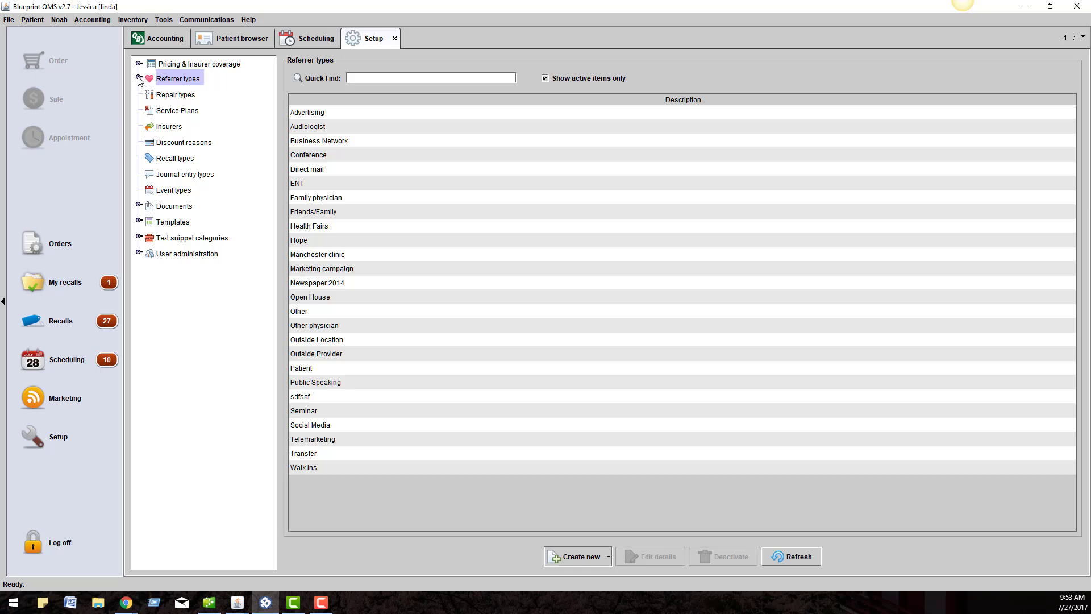
click(138, 79)
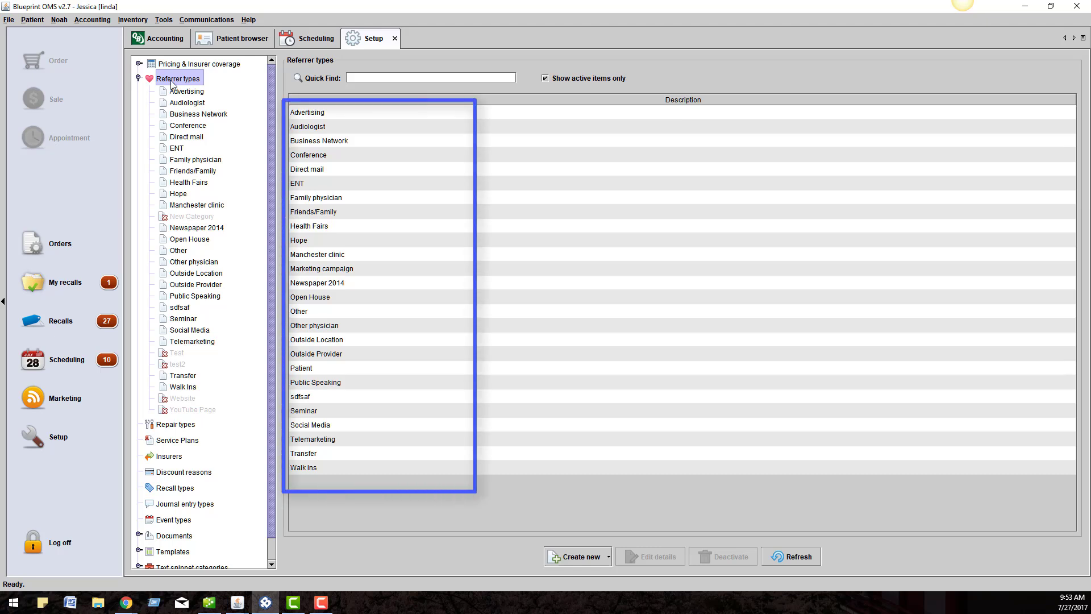
click(185, 92)
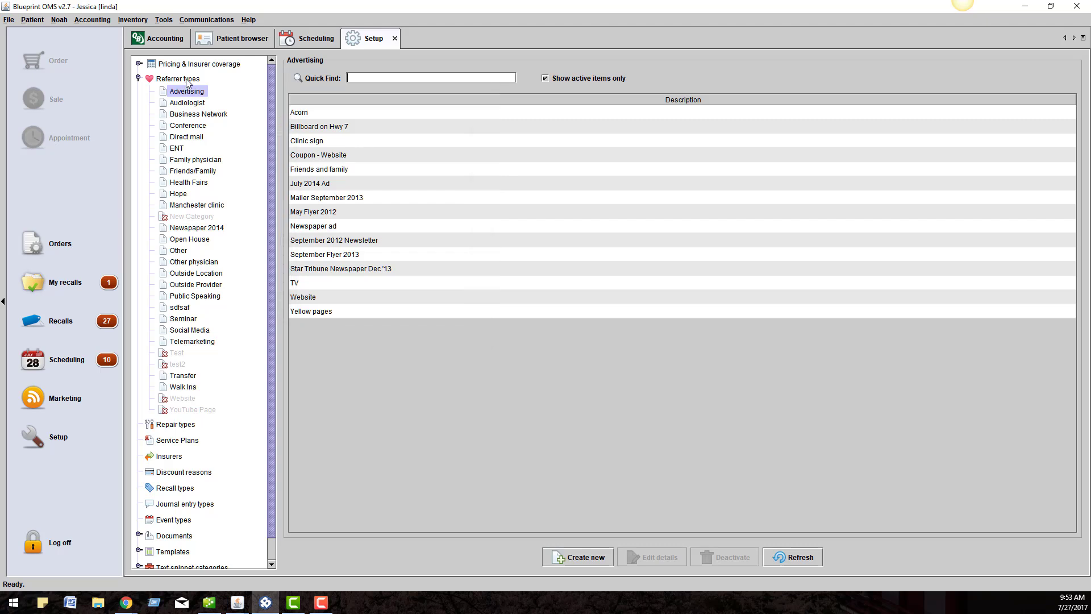
click(185, 78)
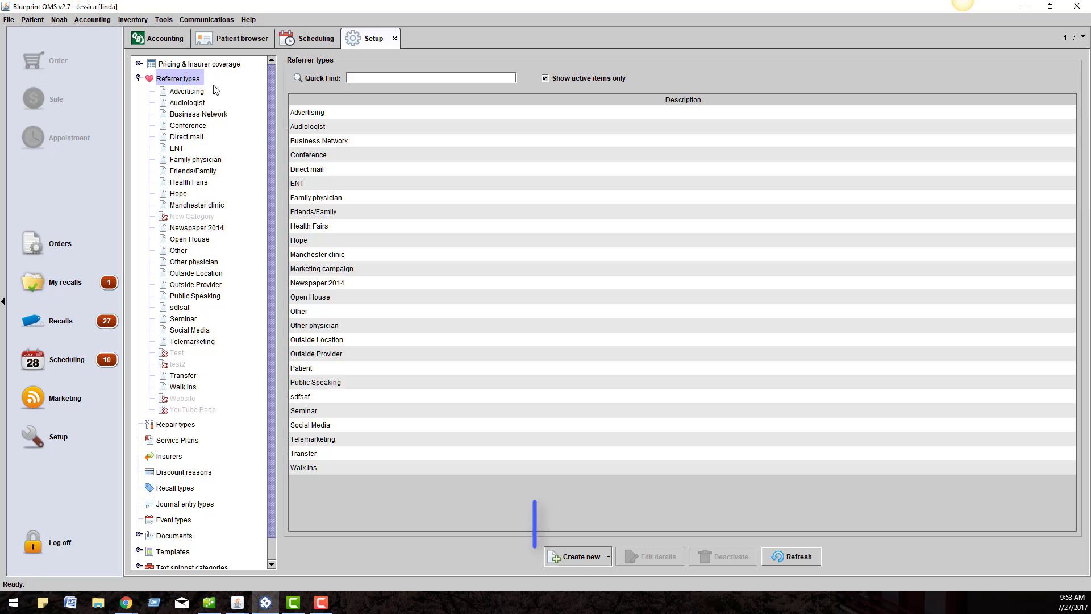
Start a new referrer type from the Create new menu and close it without saving.
click(566, 557)
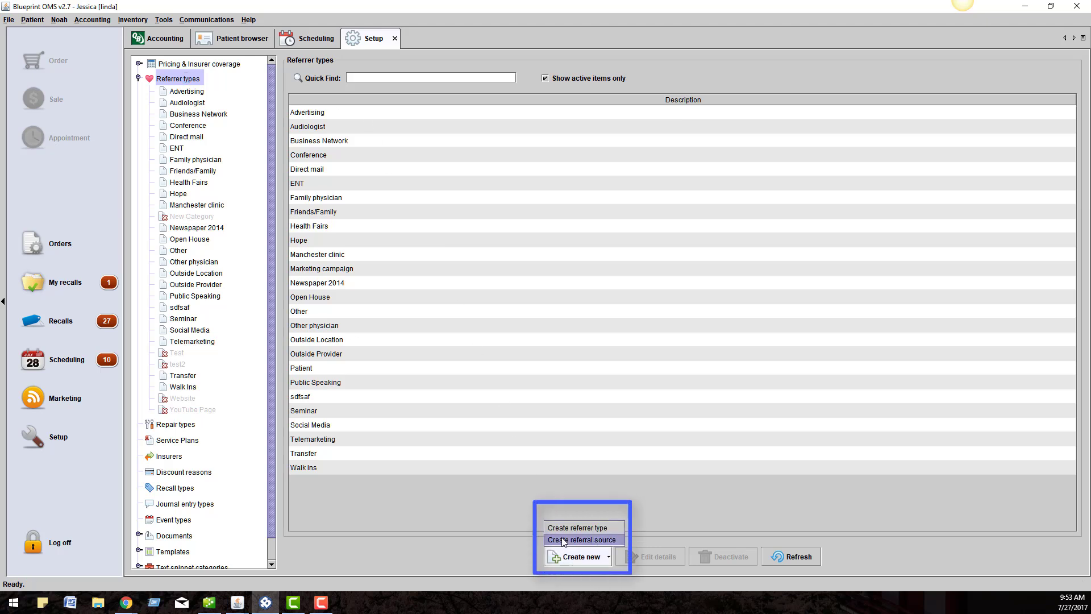
click(560, 529)
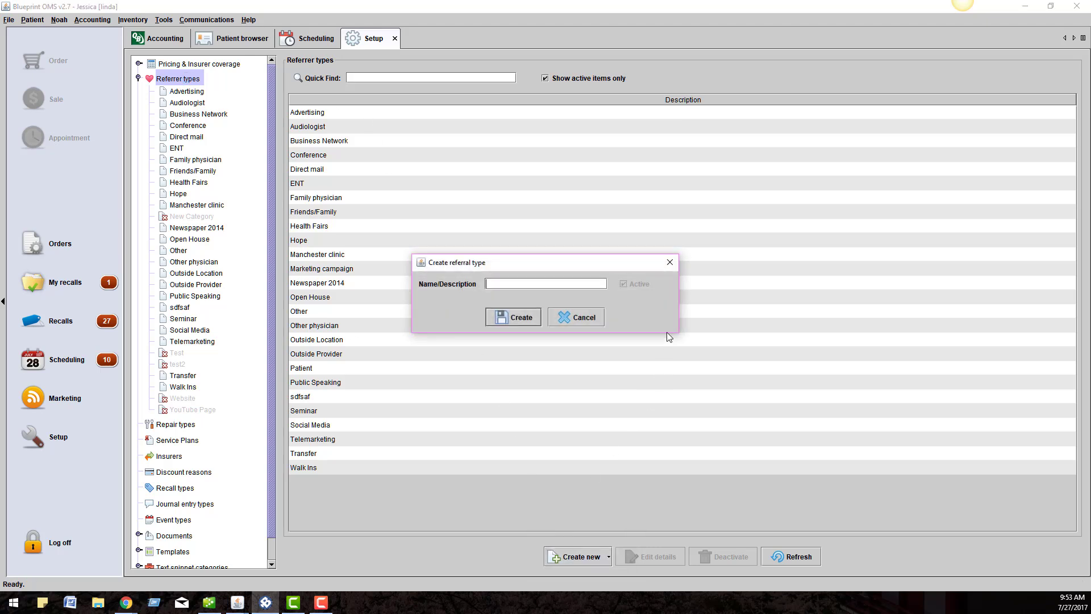
click(670, 263)
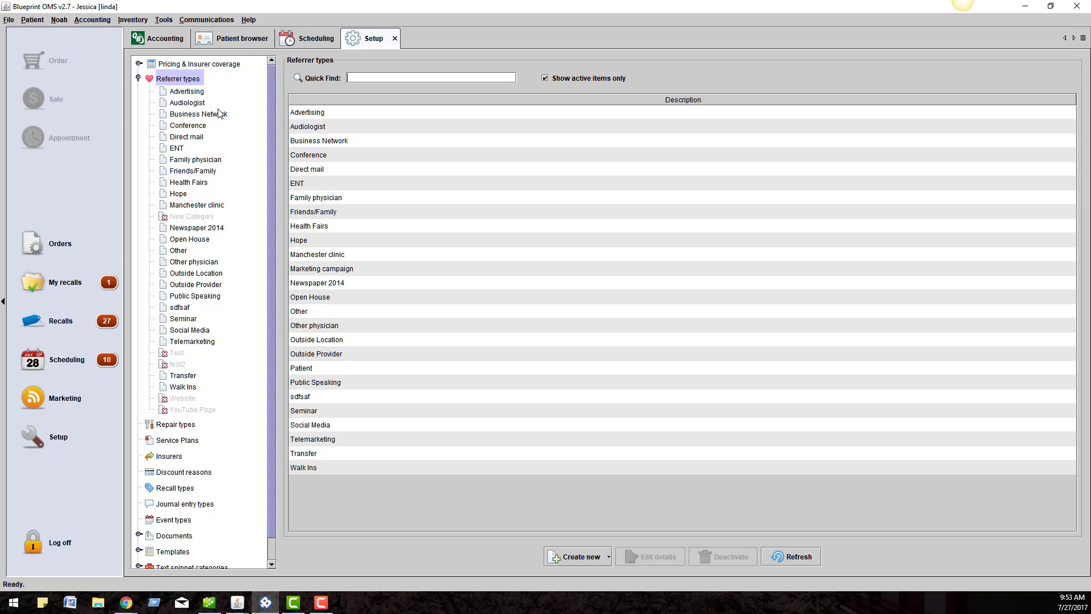
Show Direct mail referral sources, discard a new source form, and bring up Newsletter Aug 2011 actions.
click(193, 135)
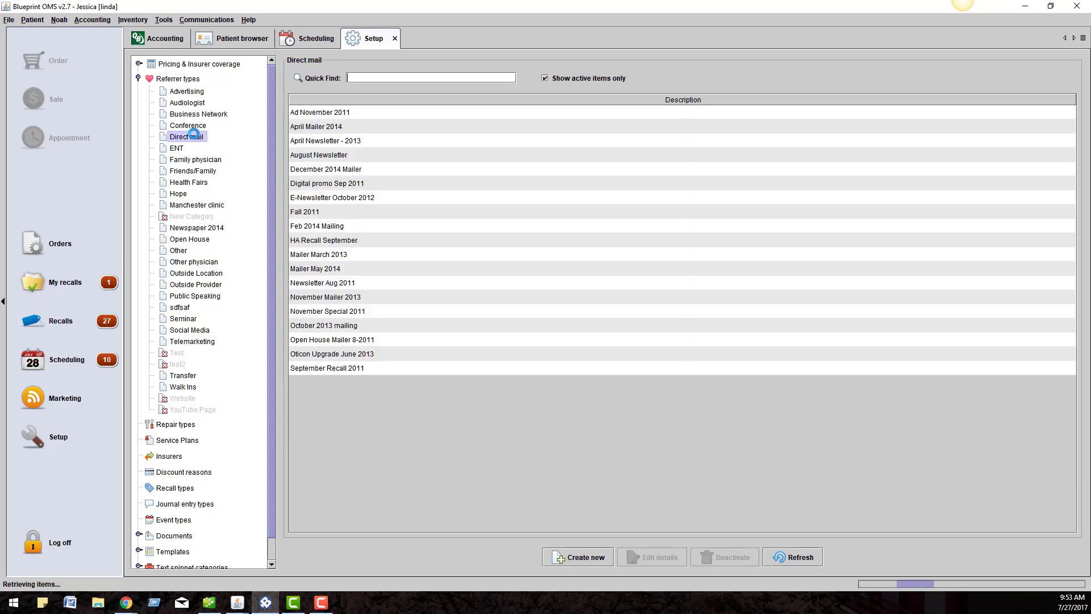
click(579, 557)
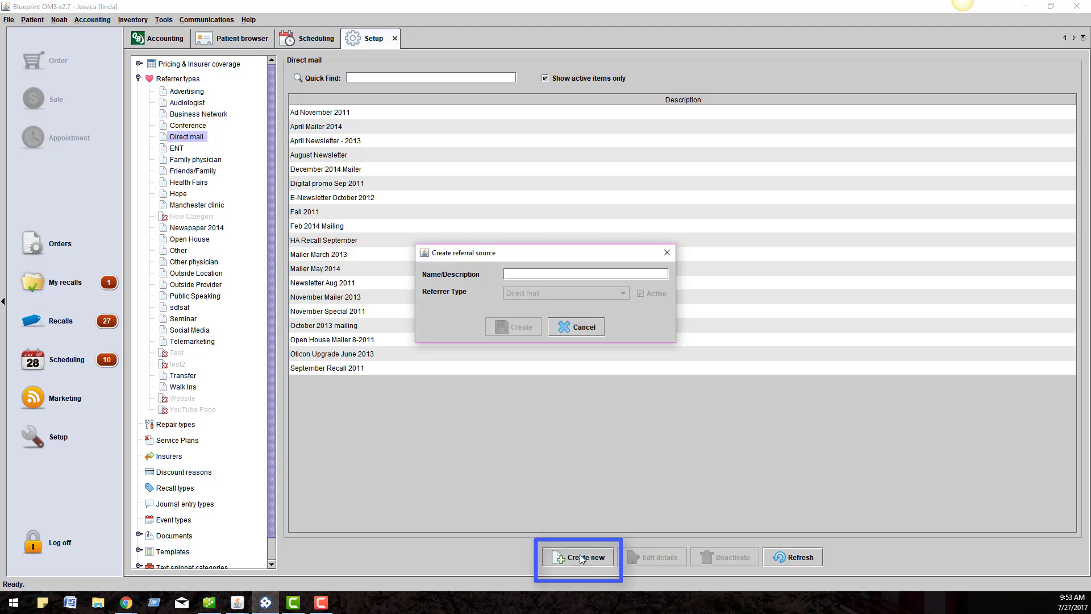
click(662, 255)
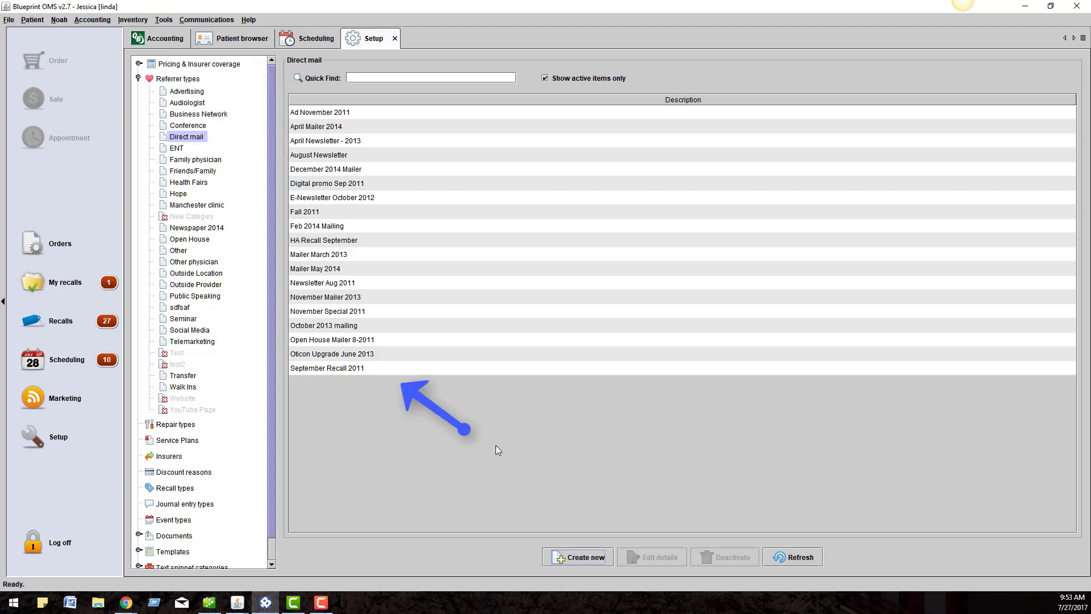
right_click(337, 286)
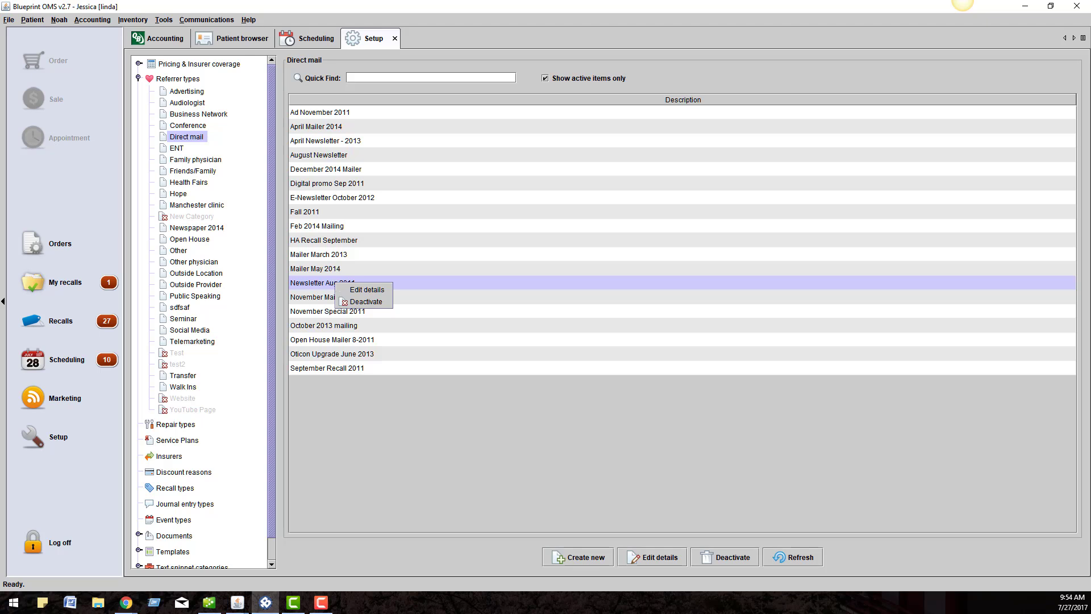
Open the insurers list and check a new insurer form's Insurance plan choices, closing it unsaved.
click(138, 78)
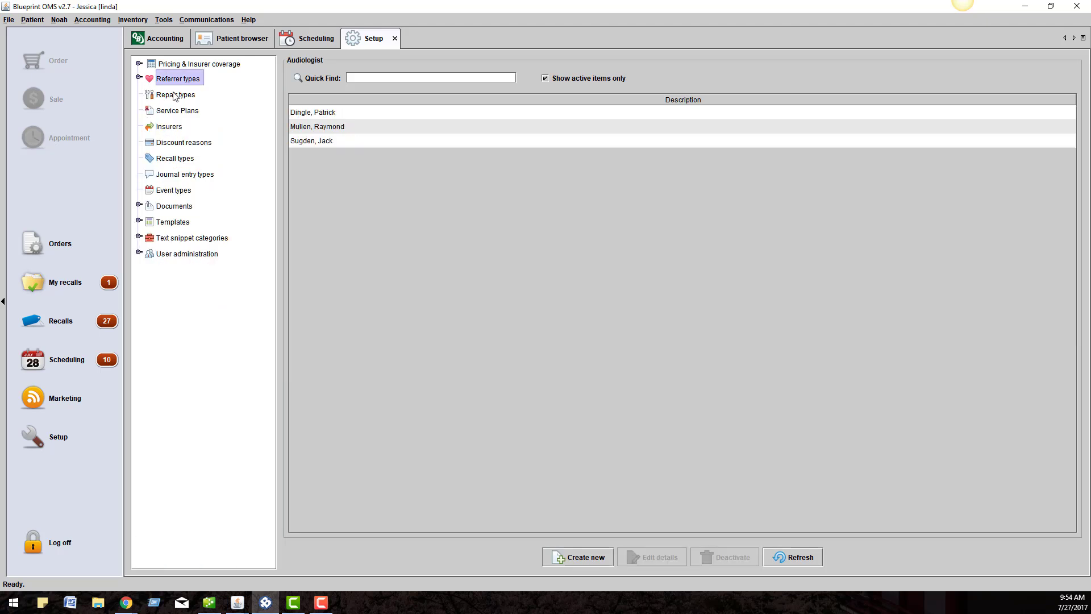
click(172, 126)
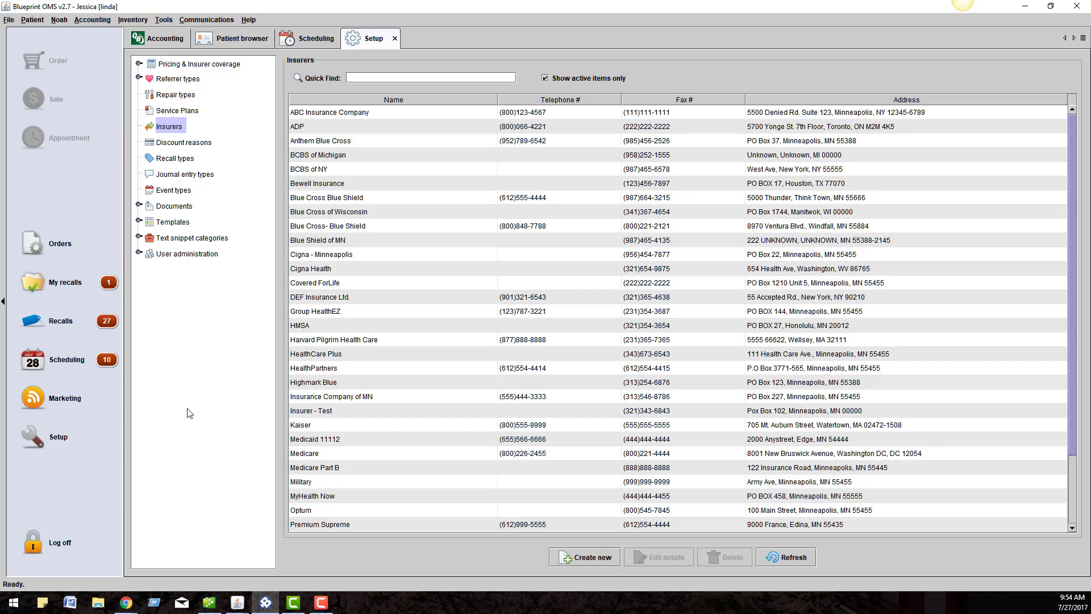
click(588, 562)
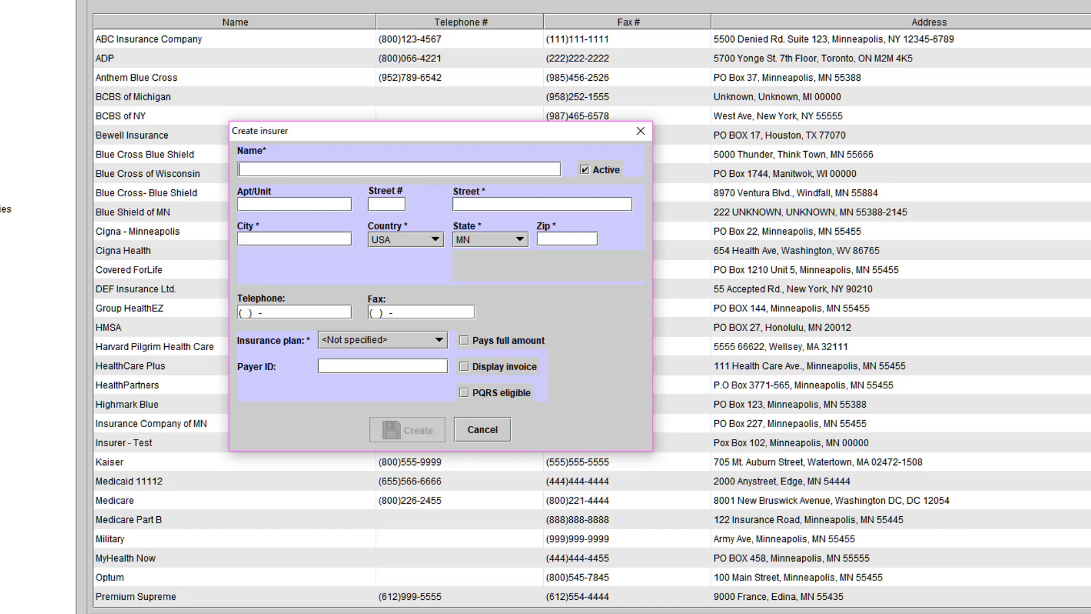
click(403, 340)
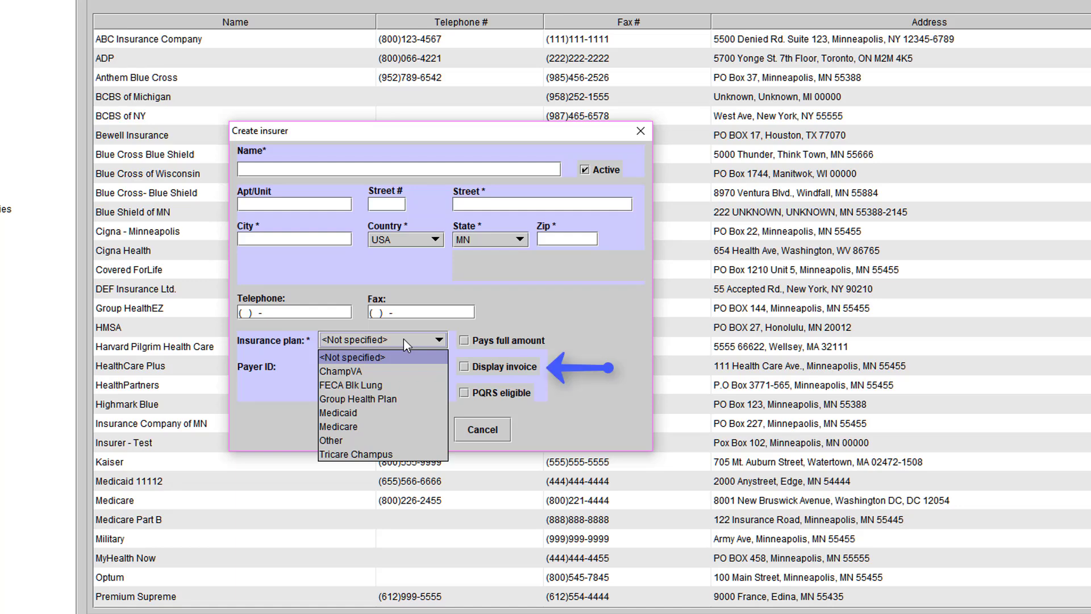
click(404, 340)
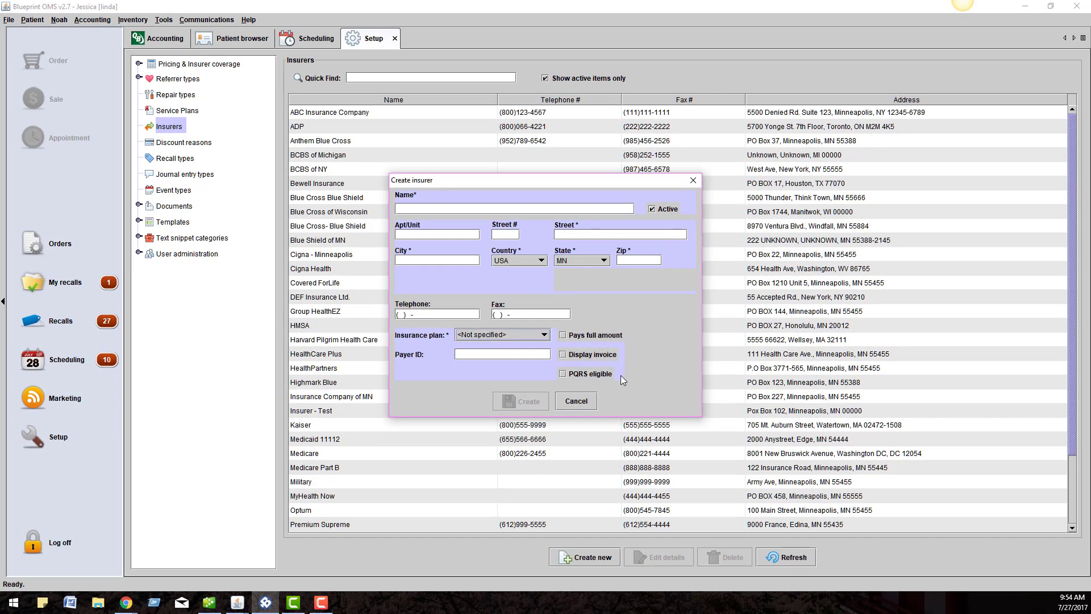
click(693, 180)
Open the discount reasons list, cancel a new discount reason, then switch to the recall types list.
click(181, 142)
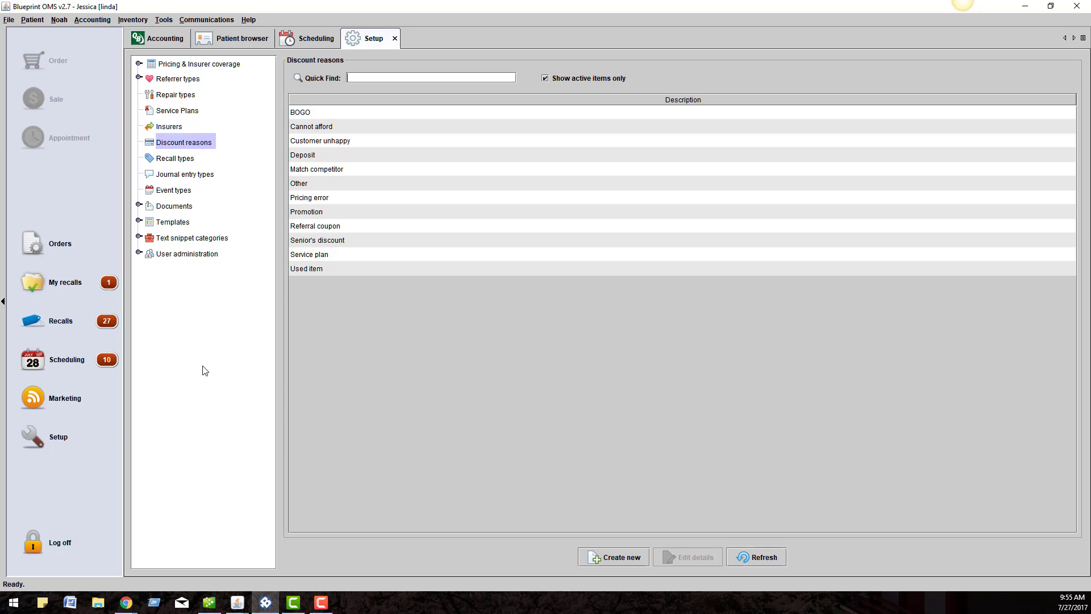
click(631, 559)
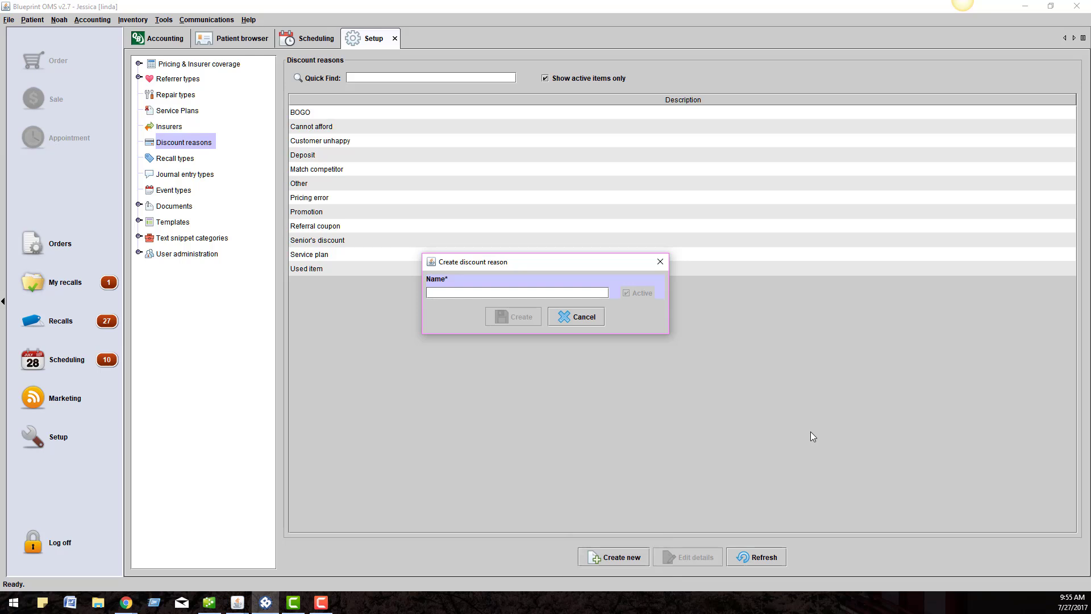
click(575, 316)
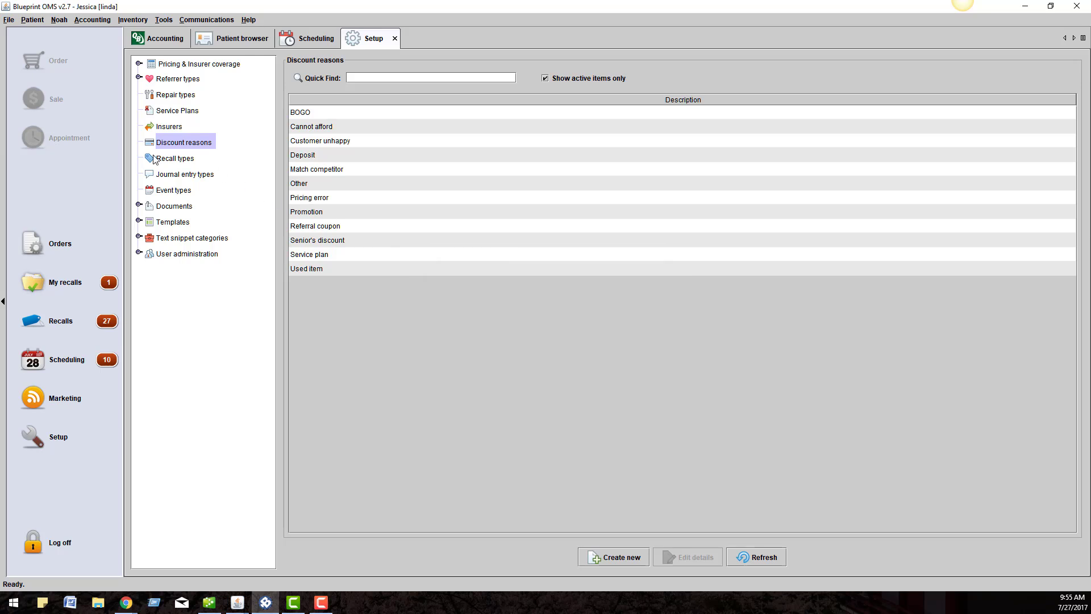
click(154, 157)
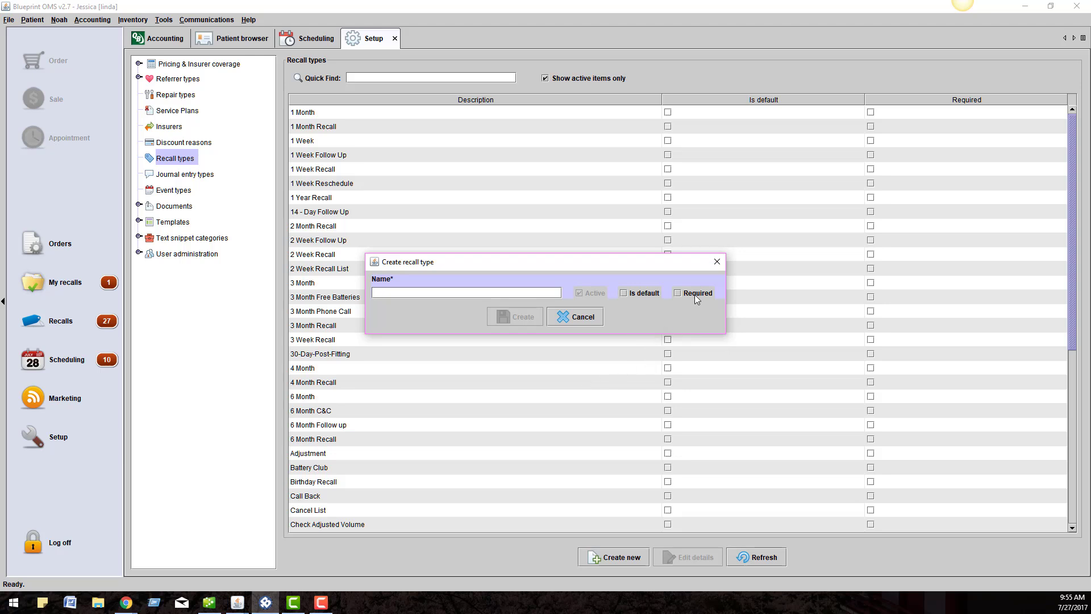
mouse_move(695, 294)
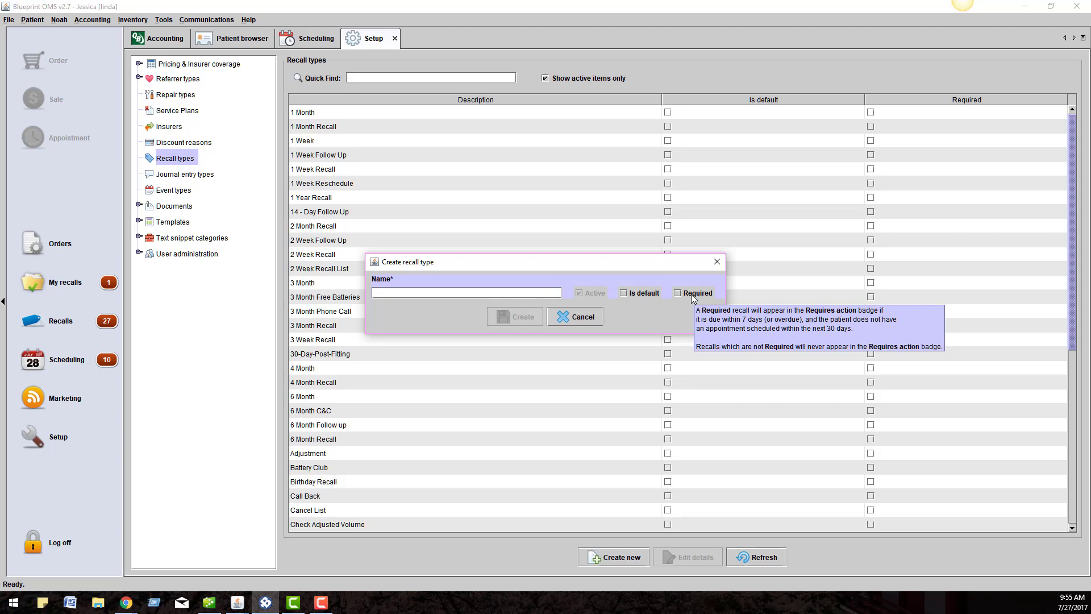
Cancel the new recall type, then open Journal entry types and cancel a new entry type.
click(593, 317)
click(208, 174)
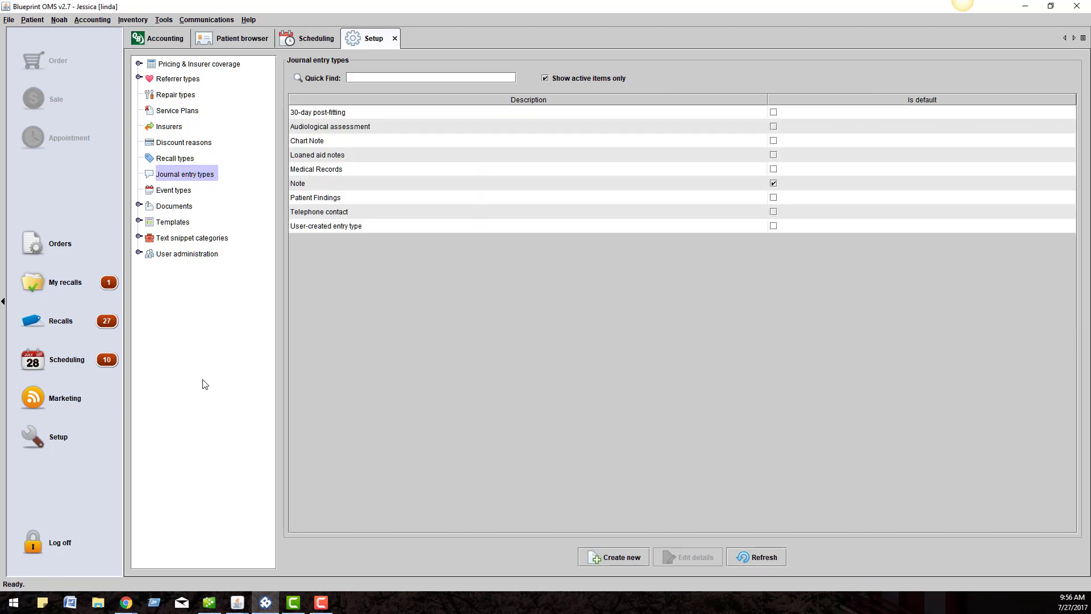
click(639, 557)
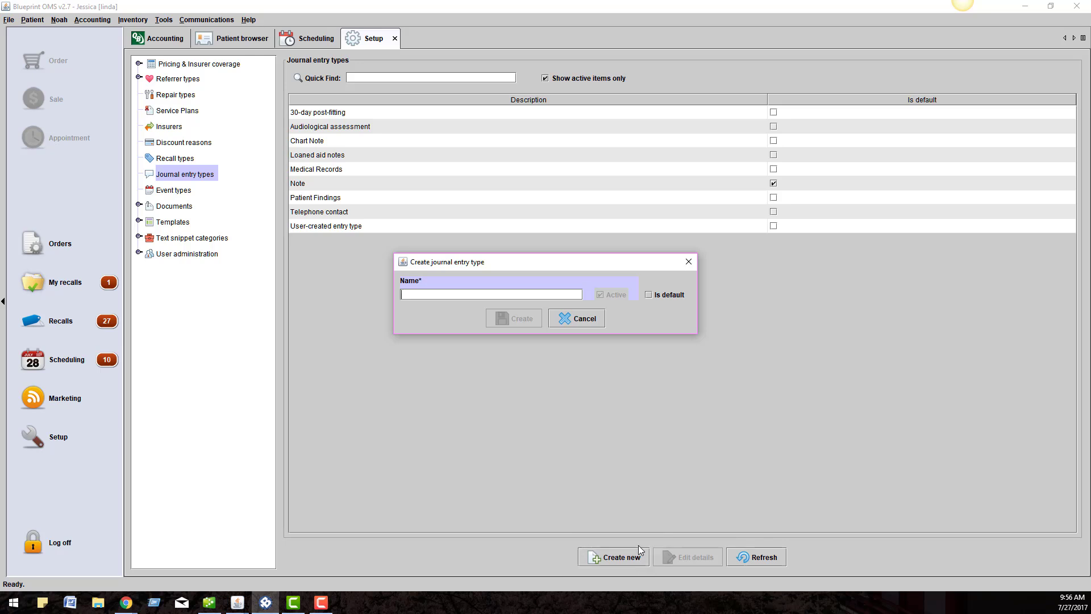
click(590, 321)
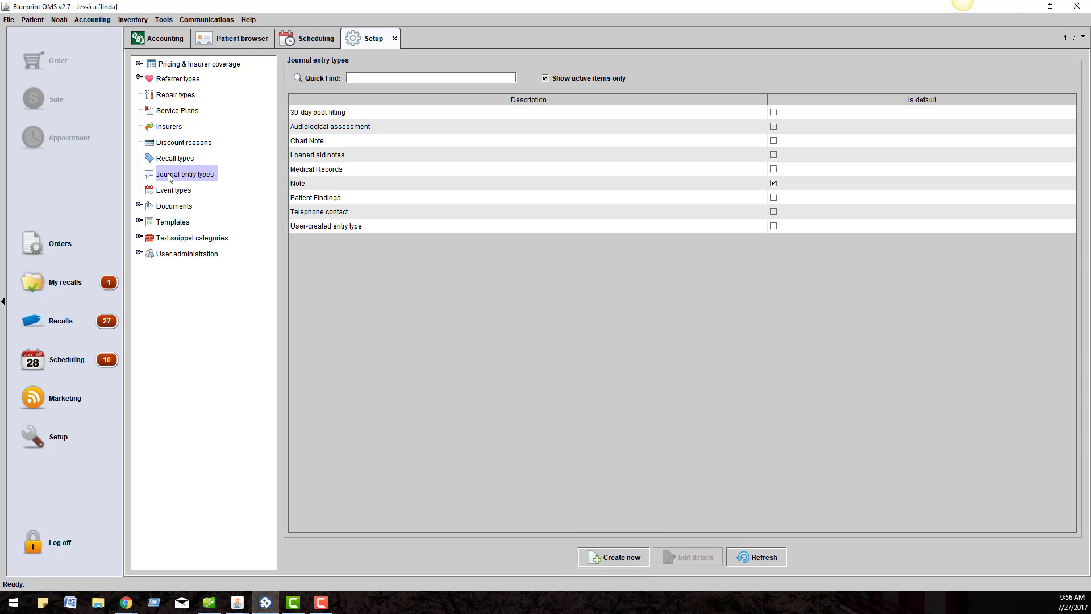
Open a new event type form and check the Color choices, keeping System default.
key(Down)
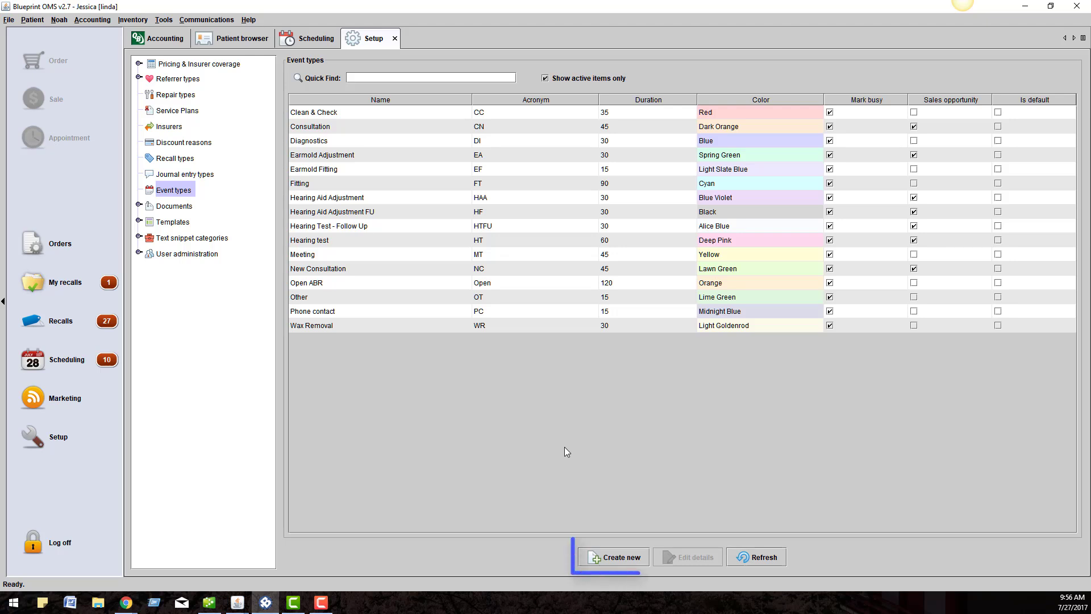
click(619, 561)
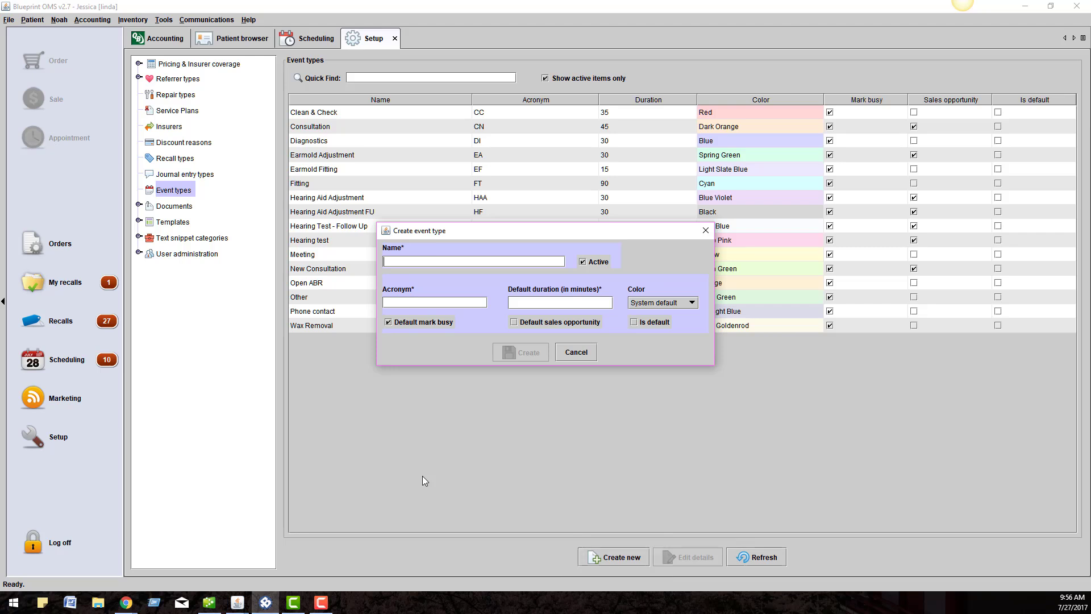
click(692, 303)
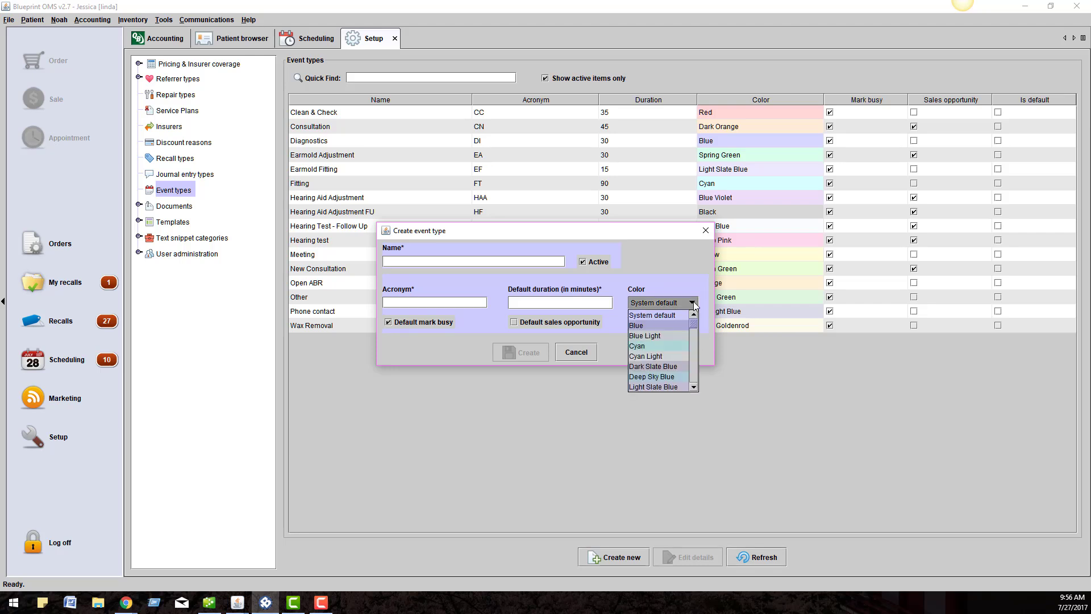
drag(693, 323, 693, 362)
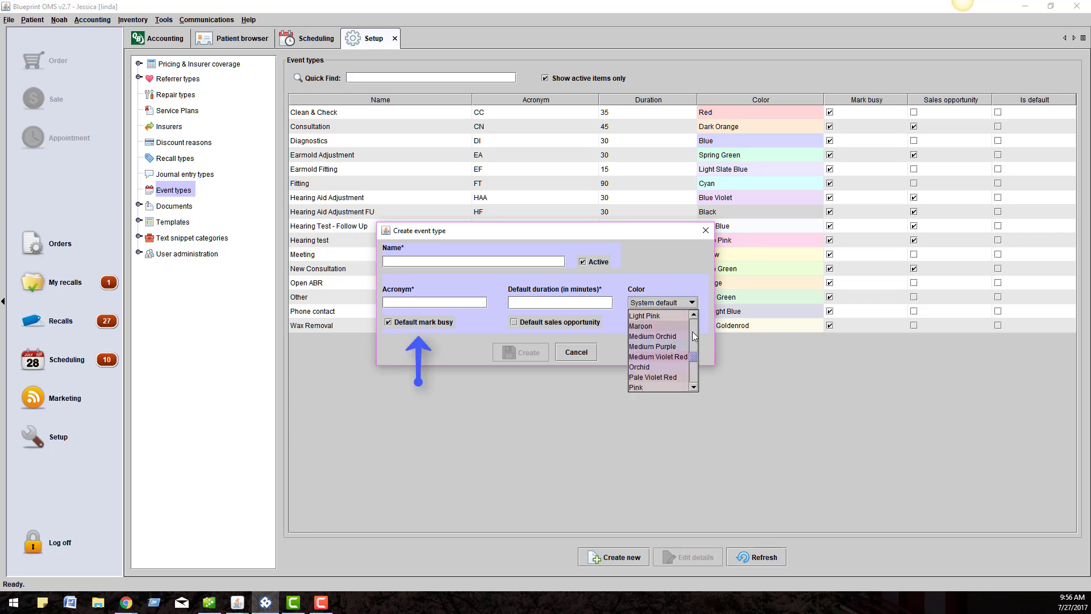
click(673, 265)
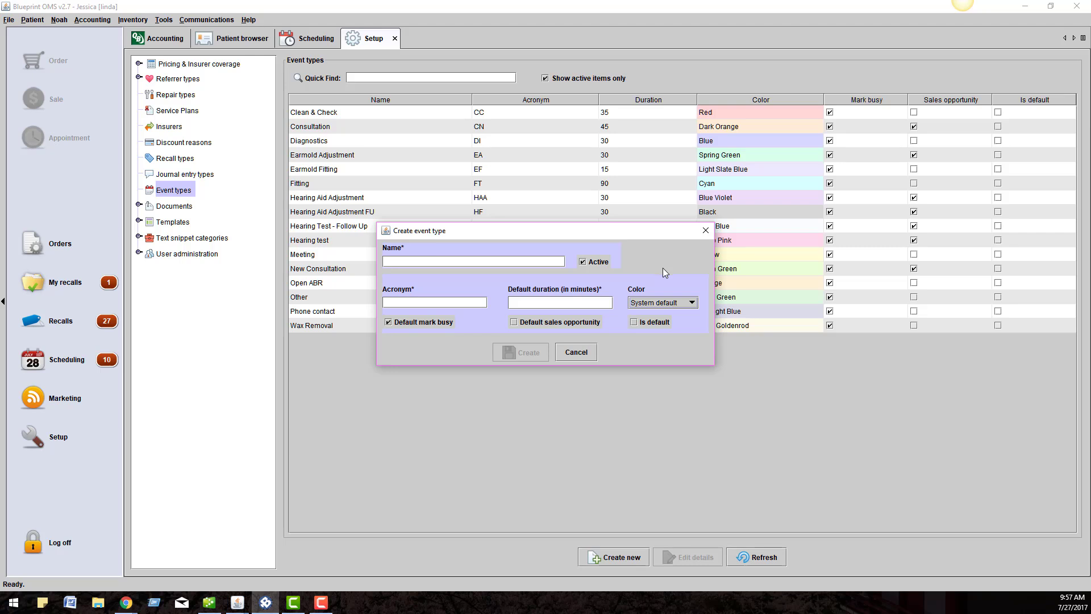
Cancel the new event type, then select and expand the Documents settings.
click(576, 352)
click(163, 210)
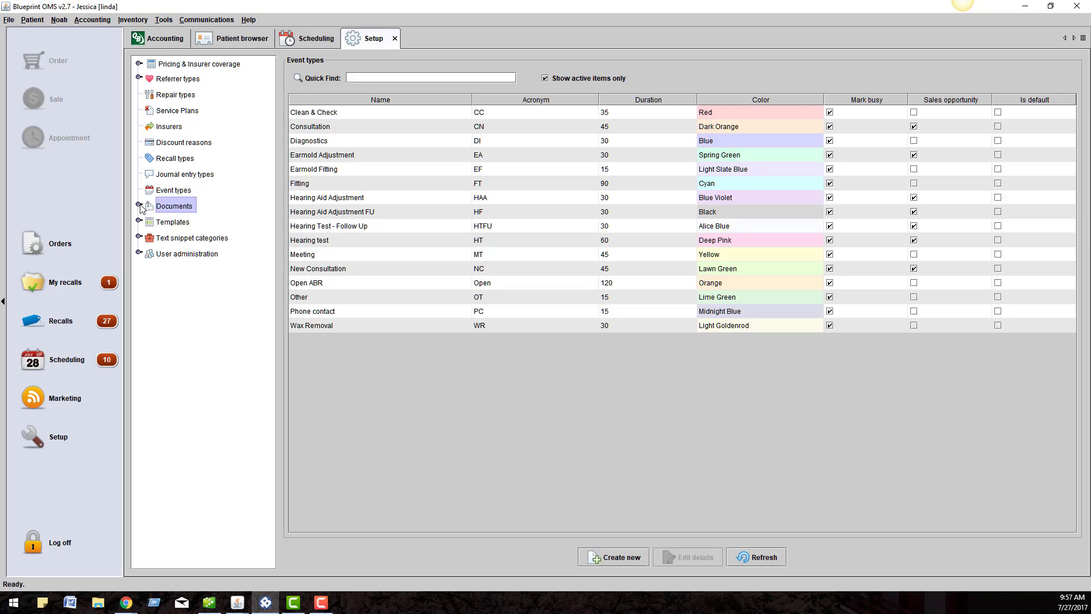
click(139, 205)
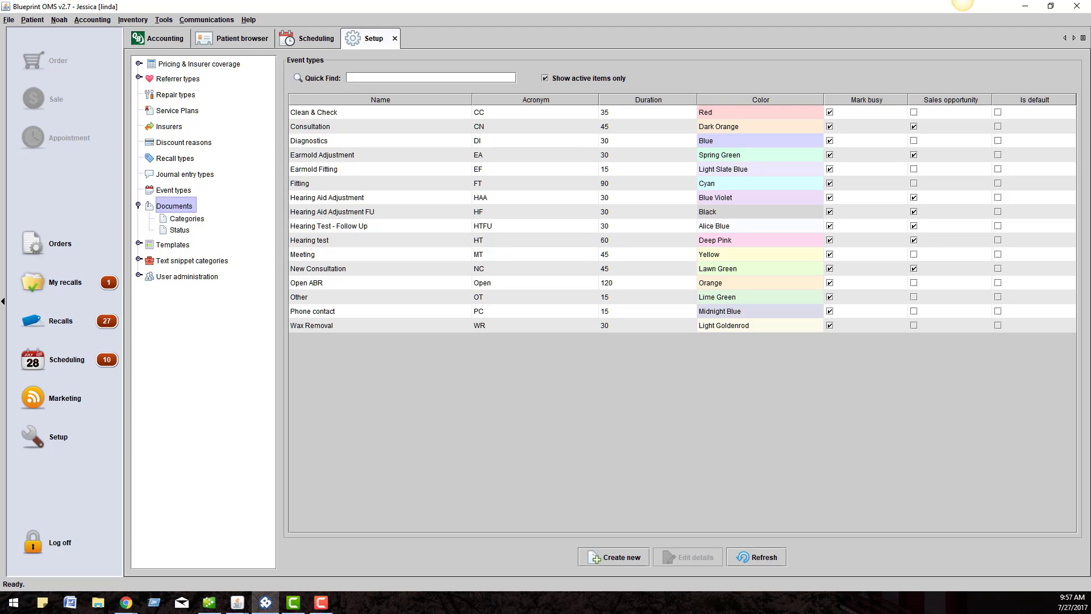
key(alt+Tab)
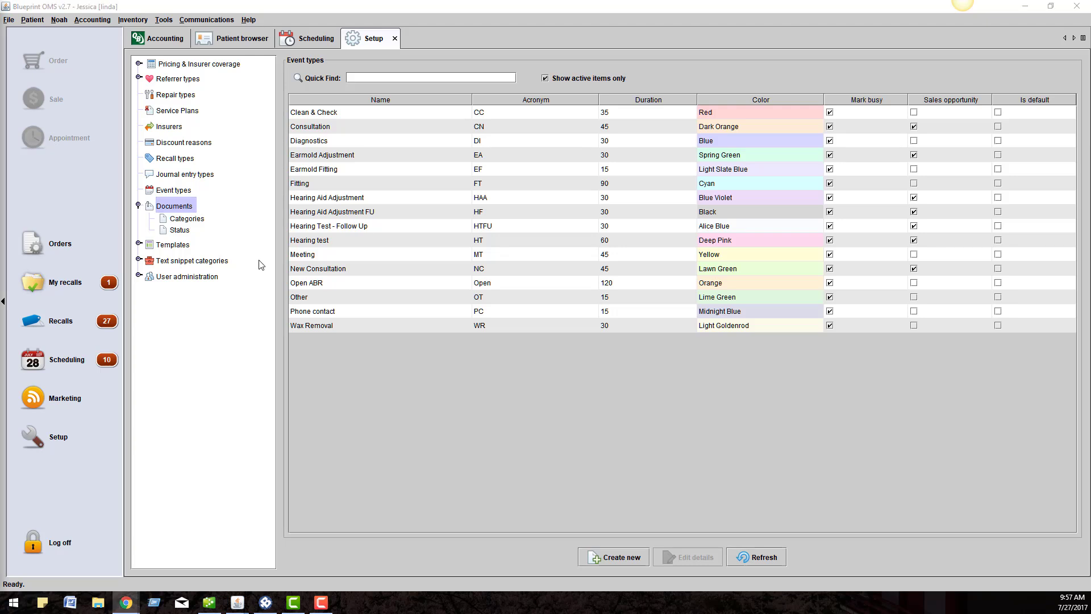
Open and cancel new-item forms for document categories and document statuses.
click(175, 219)
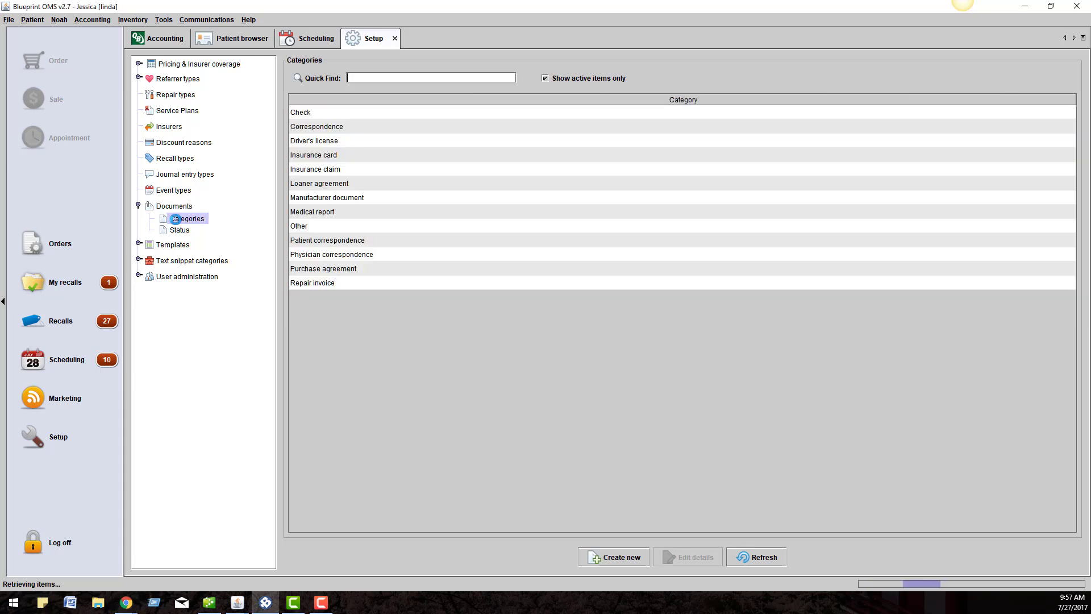
click(621, 557)
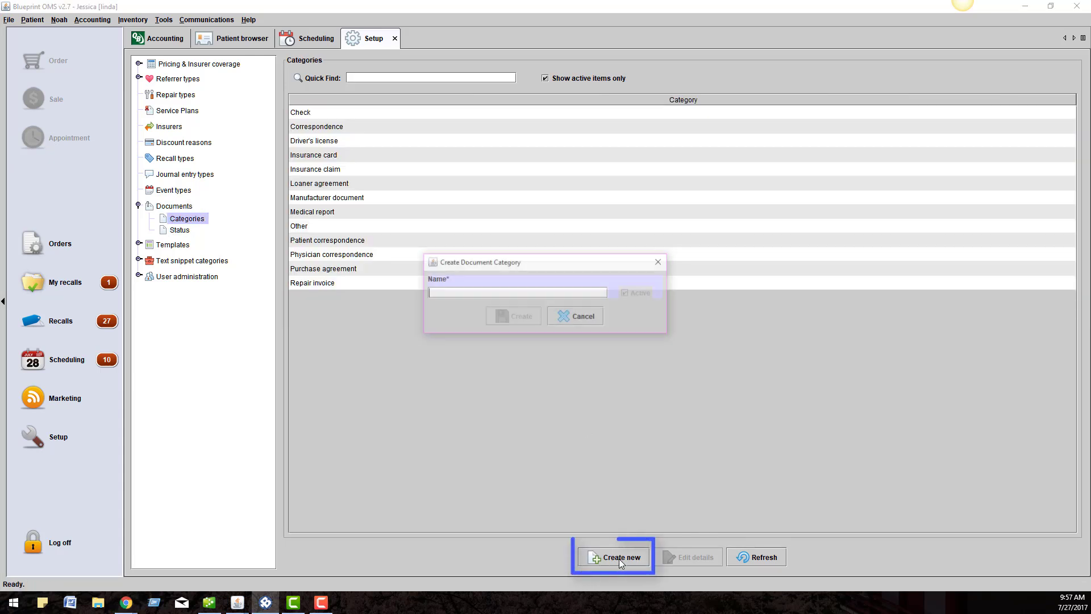
click(597, 317)
click(179, 231)
click(615, 558)
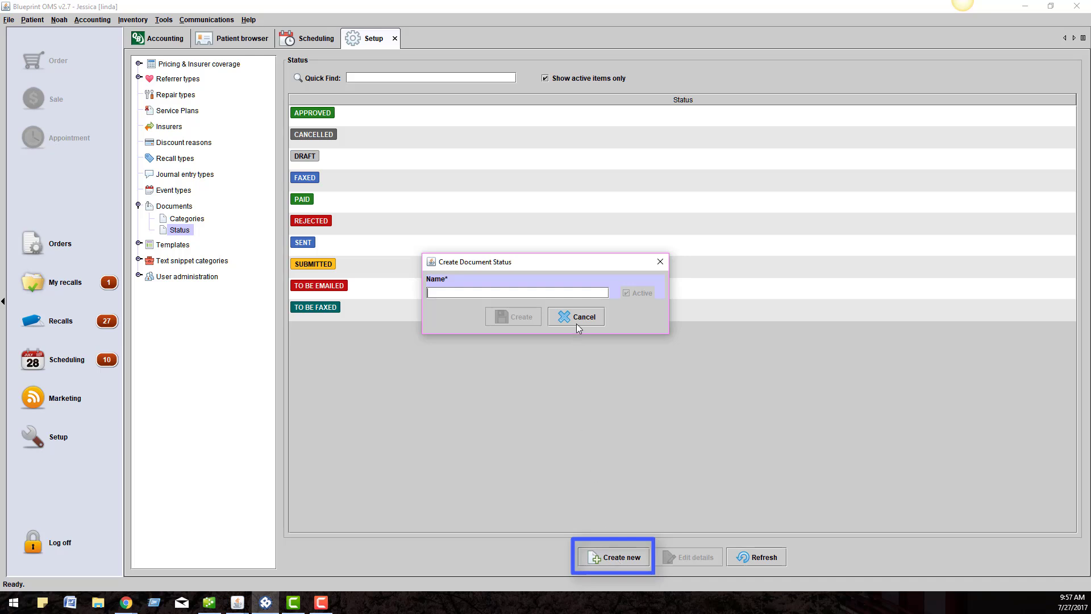
click(576, 318)
View the TO BE EMAILED status's colour choices unchanged, then collapse Documents and expand Templates.
click(455, 287)
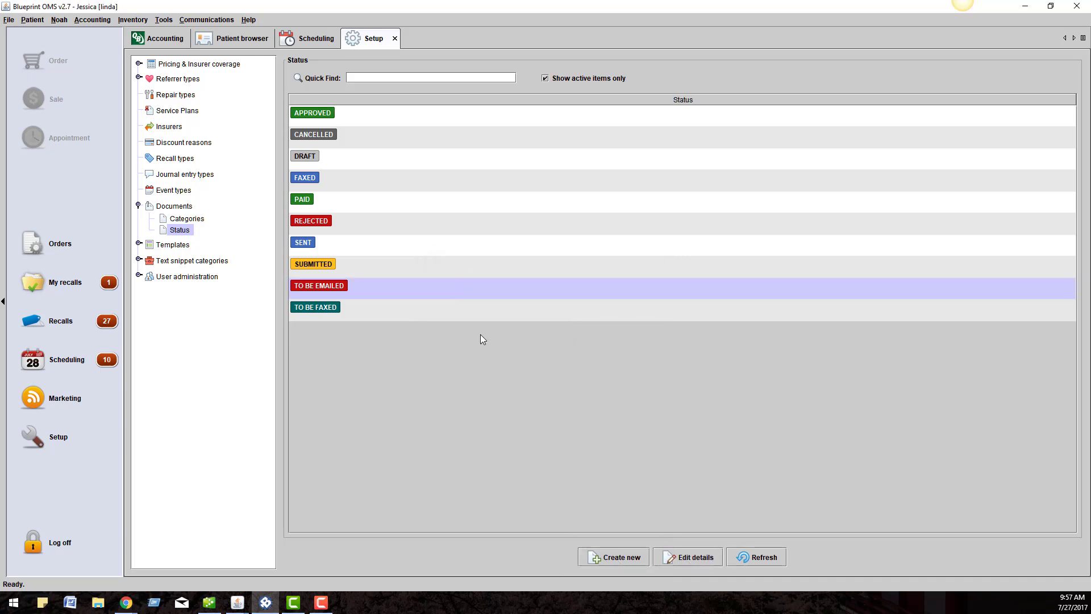
click(696, 562)
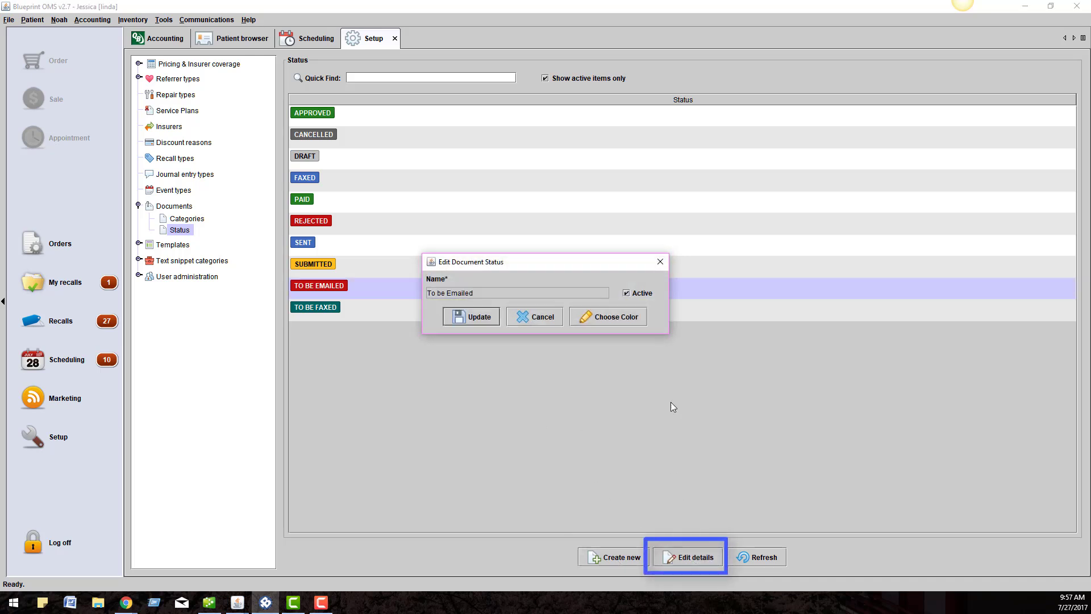
click(632, 323)
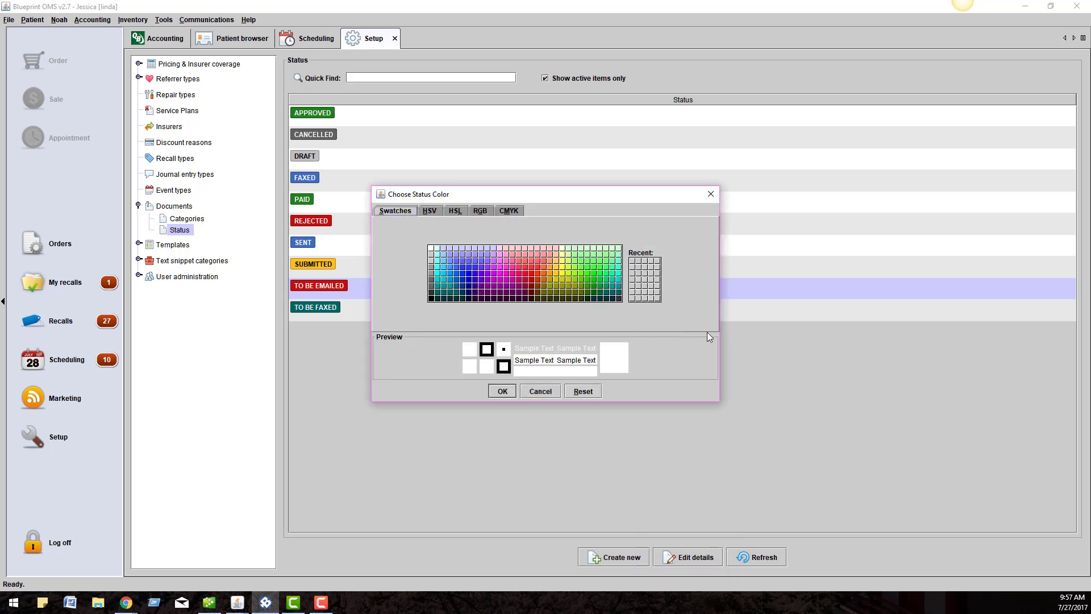
click(710, 197)
click(658, 263)
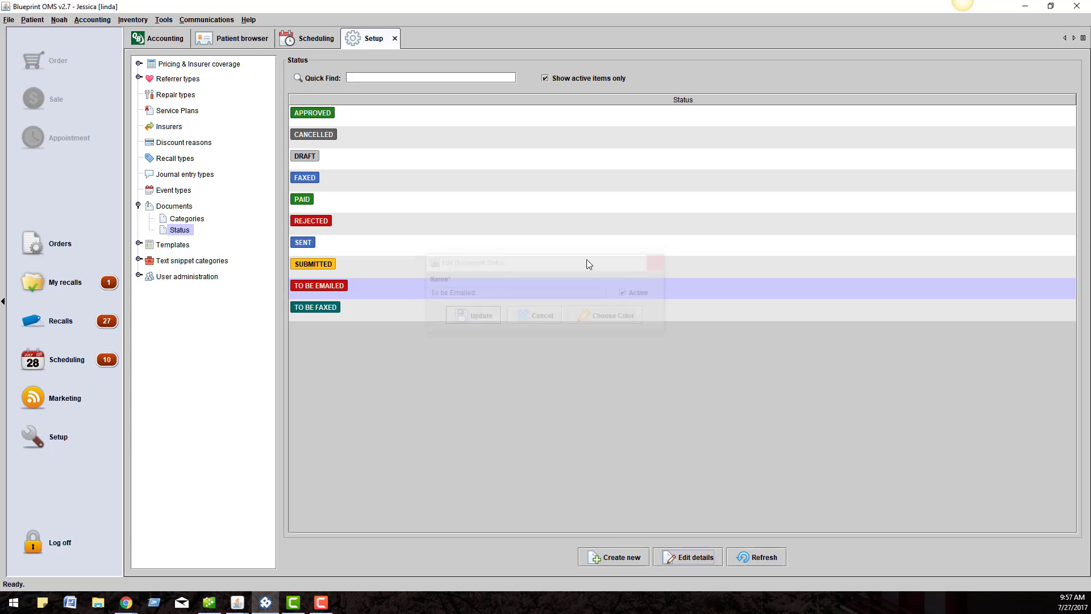
click(138, 205)
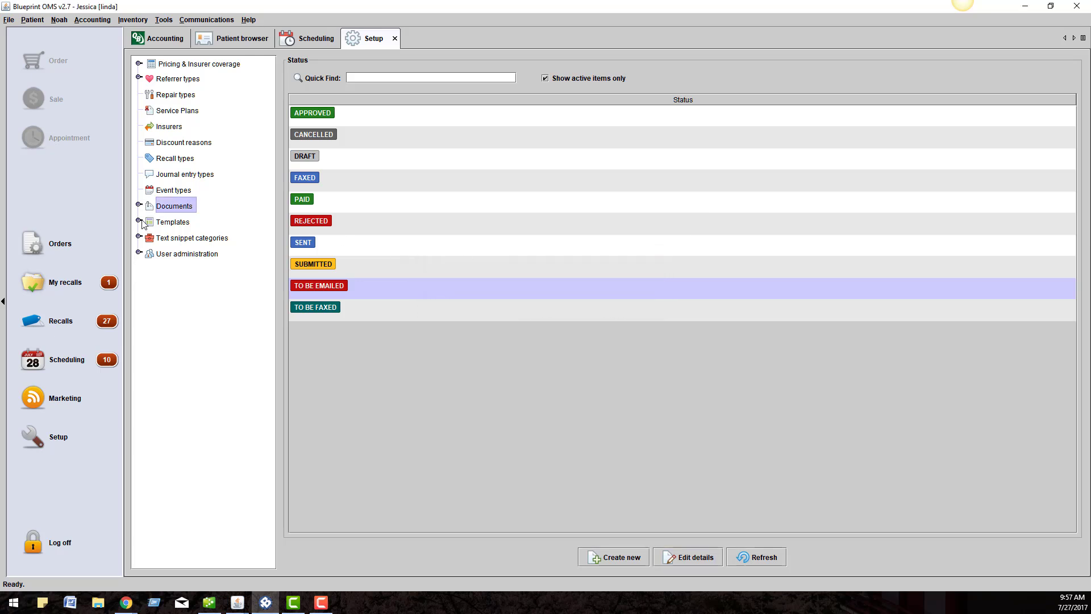
click(139, 221)
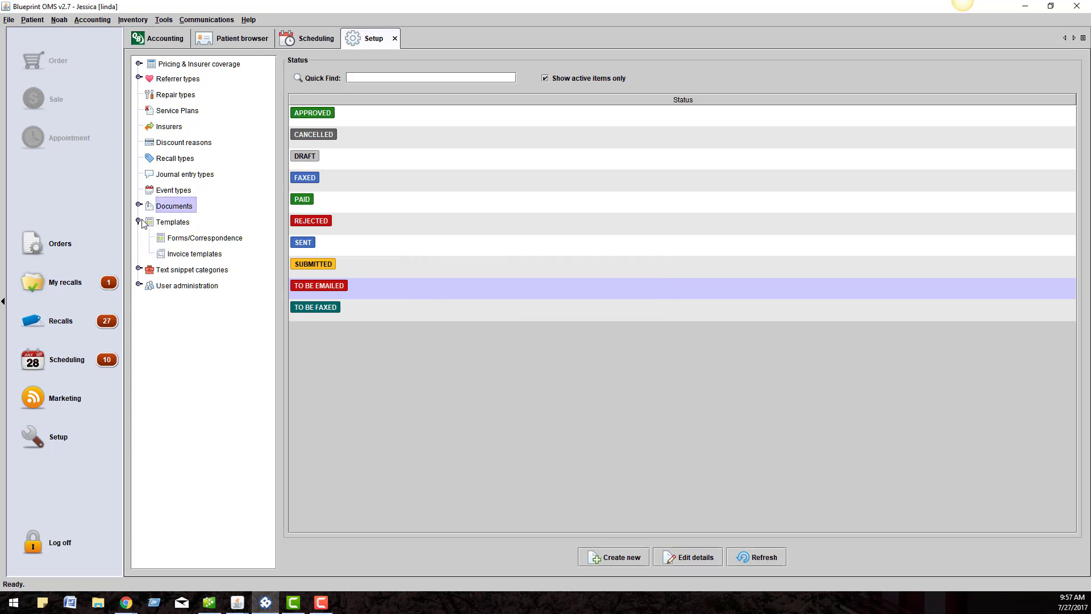
Scroll through the Forms/Correspondence merge fields, then view the template types on wizard step 1.
click(183, 238)
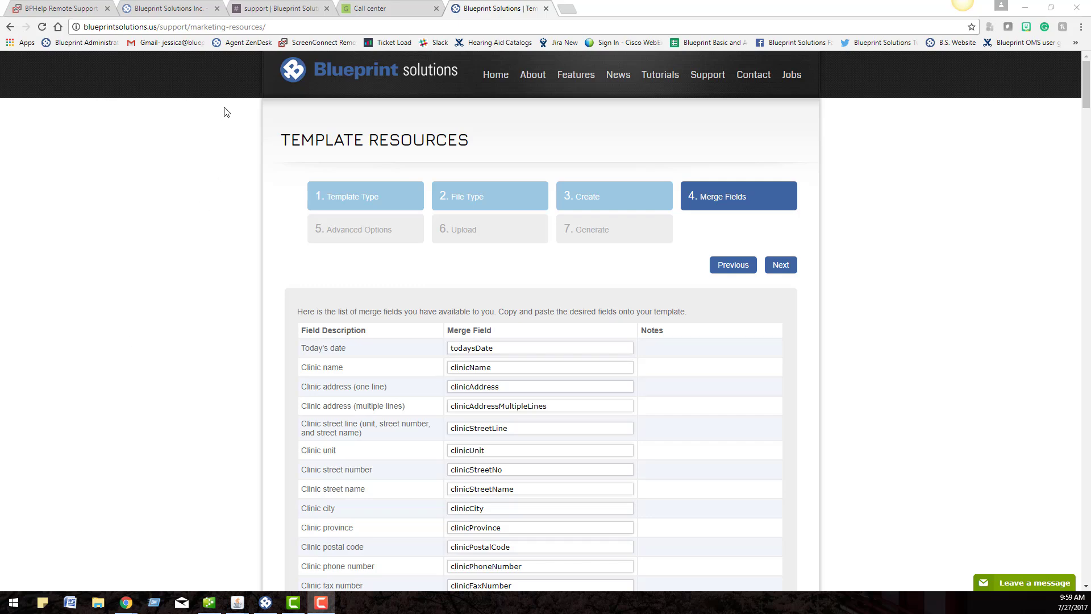
scroll(914, 243, down, 3)
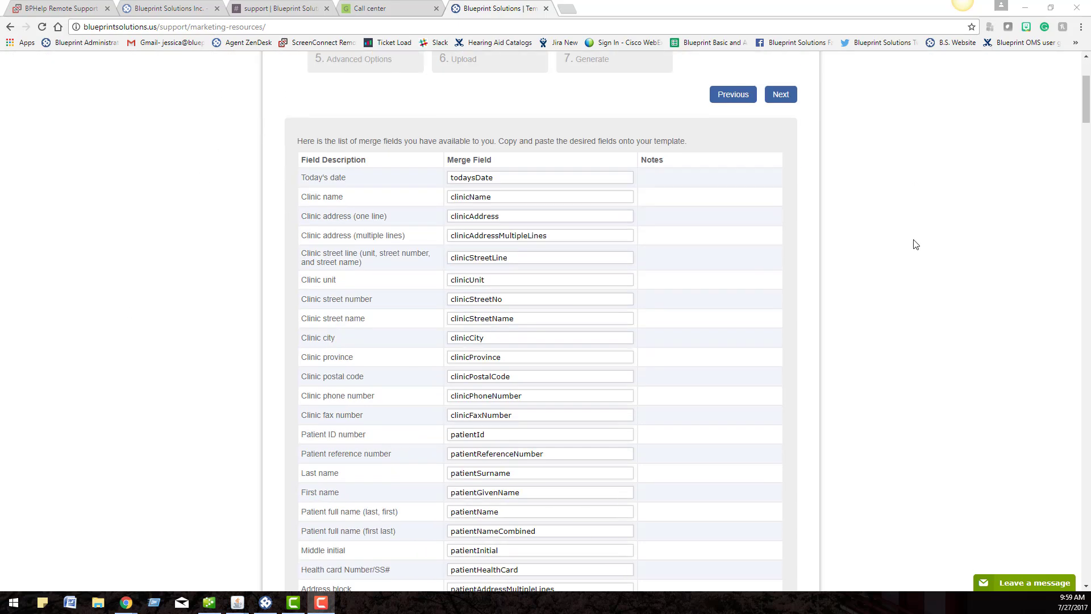
scroll(916, 245, down, 3)
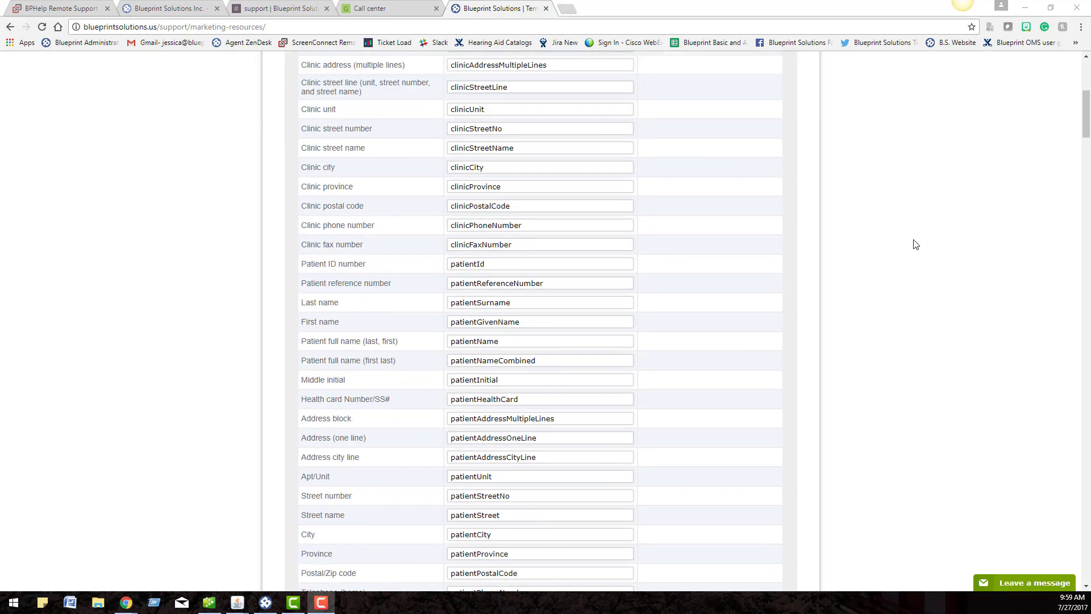
scroll(916, 244, down, 3)
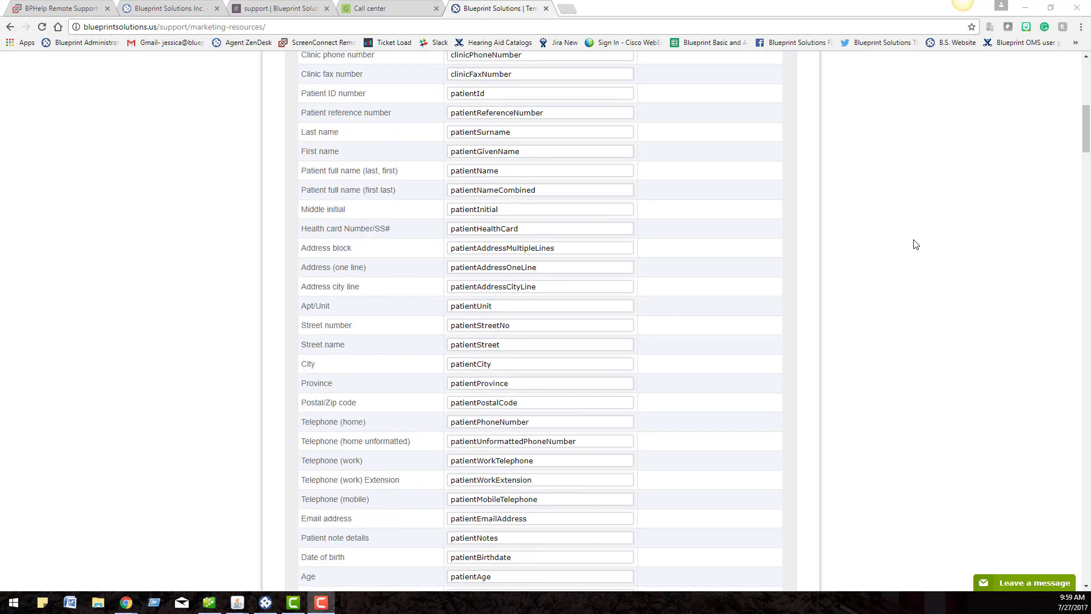
scroll(916, 244, down, 3)
scroll(916, 244, down, 3)
scroll(916, 244, up, 15)
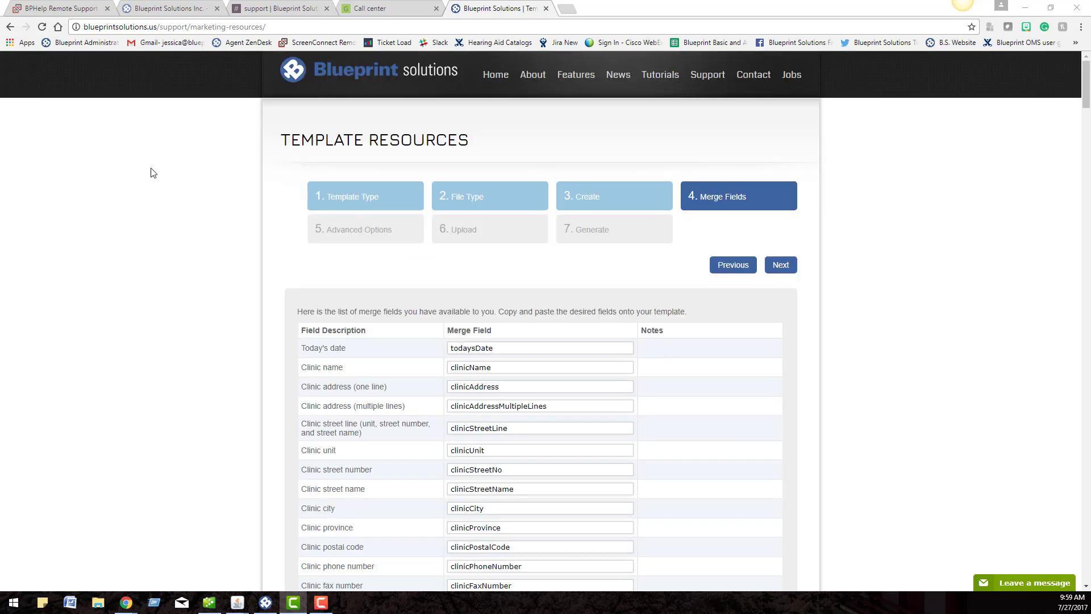
click(372, 200)
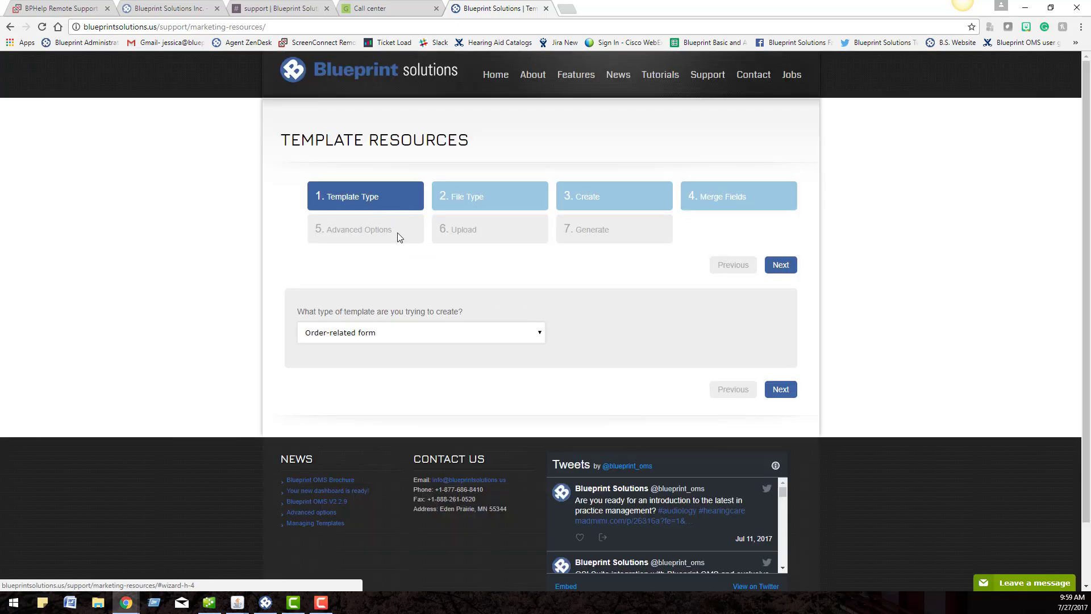
click(441, 337)
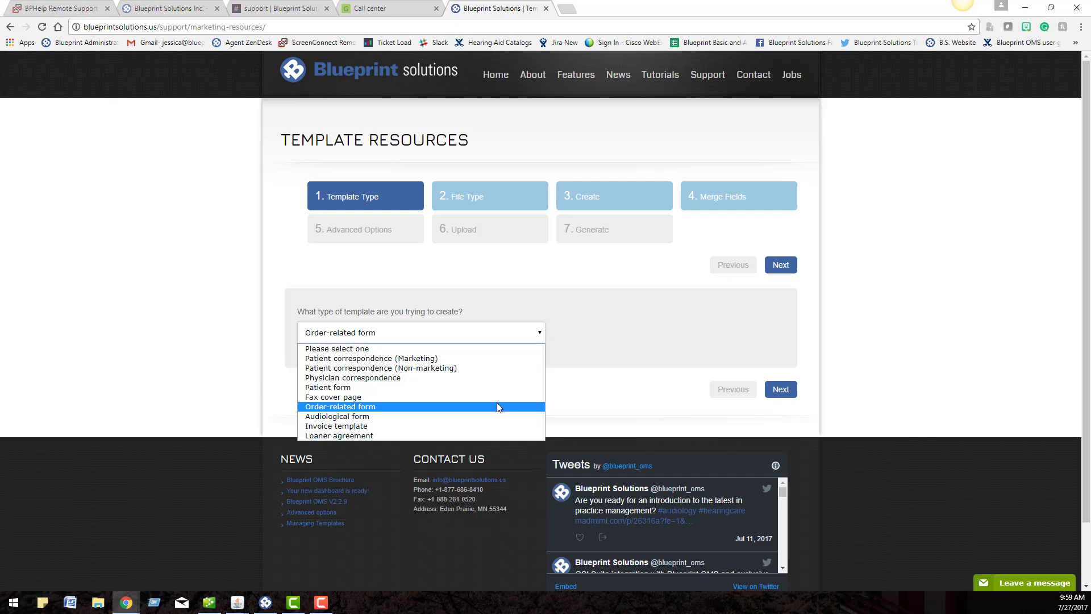
Back in Blueprint OMS, look over the Invoice templates and Forms/Correspondence lists.
click(264, 603)
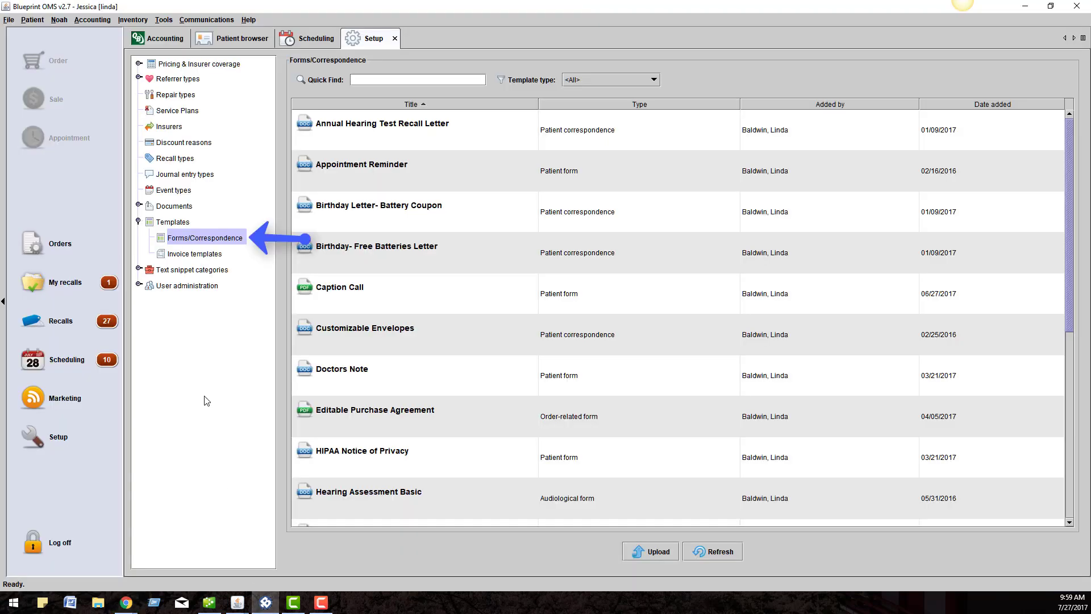
click(180, 257)
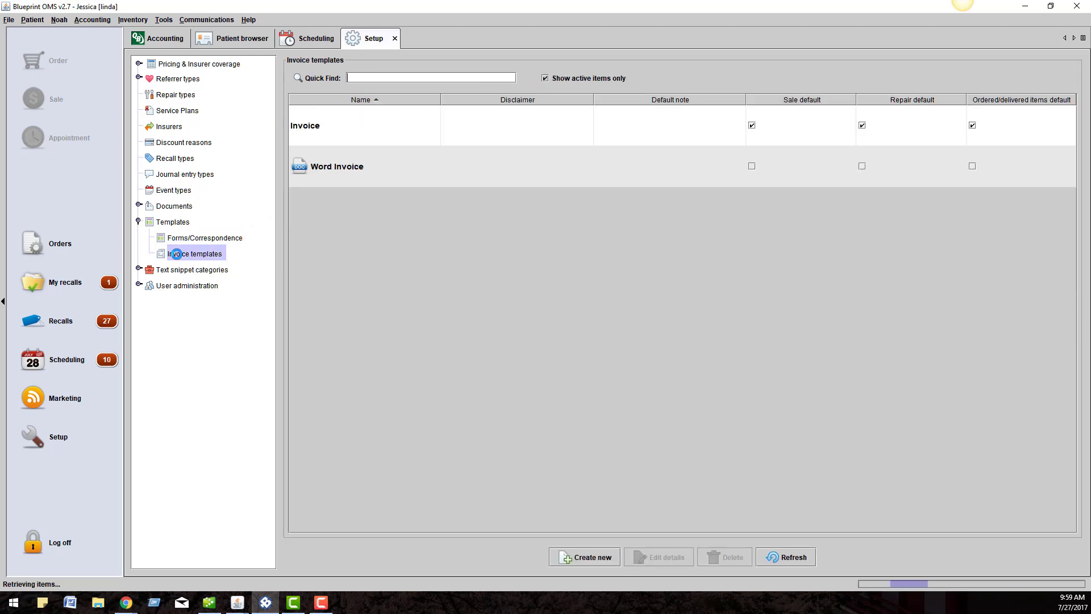
click(233, 239)
Browse the template Upload dialog's Look In locations, cancel, and open HIPAA Notice of Privacy.
click(639, 553)
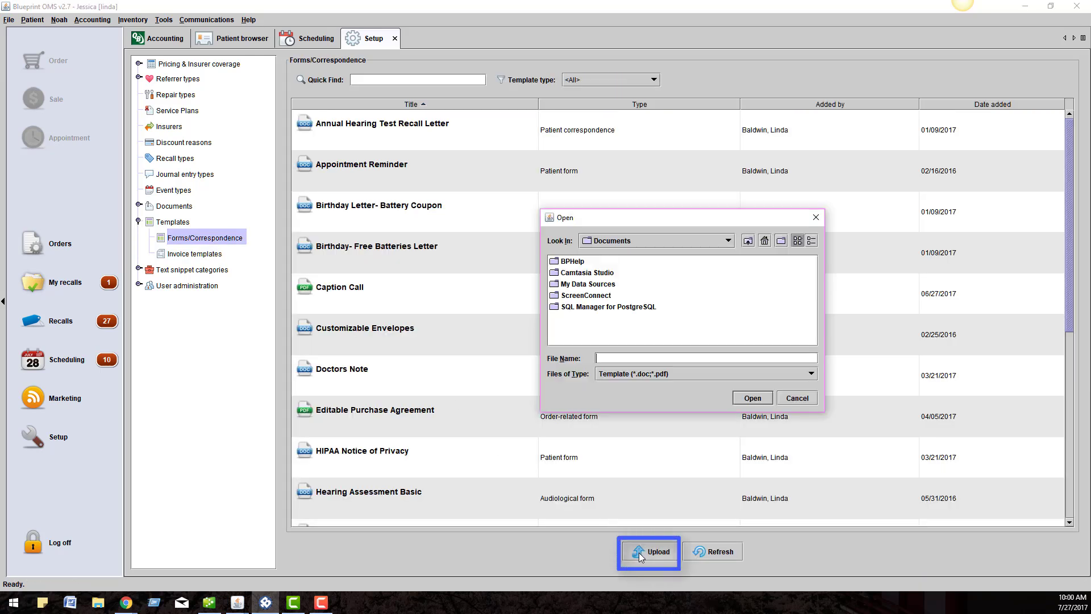
click(649, 241)
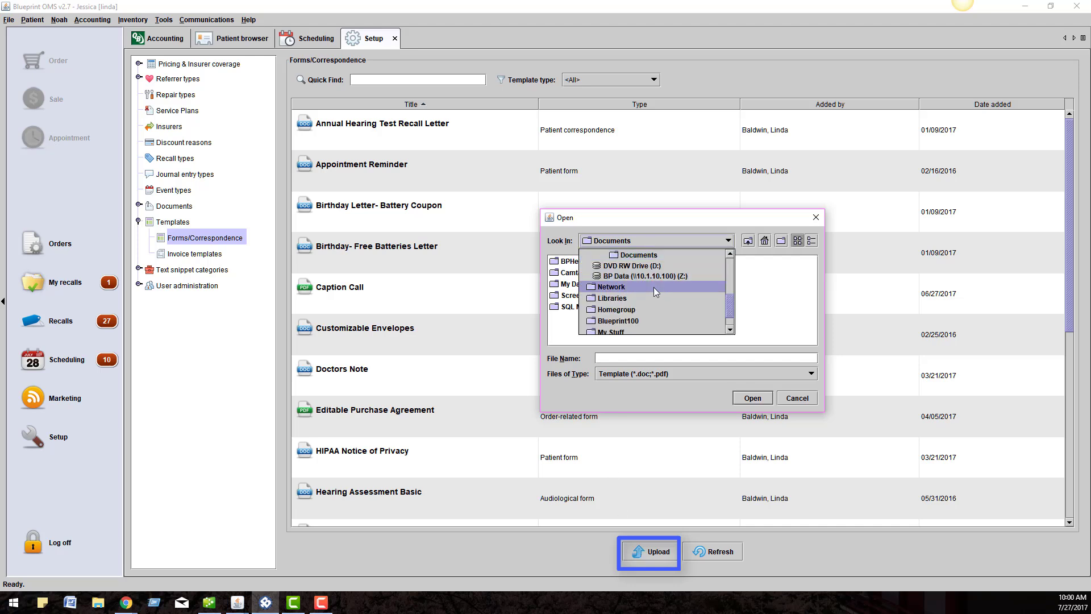
scroll(653, 287, up, 3)
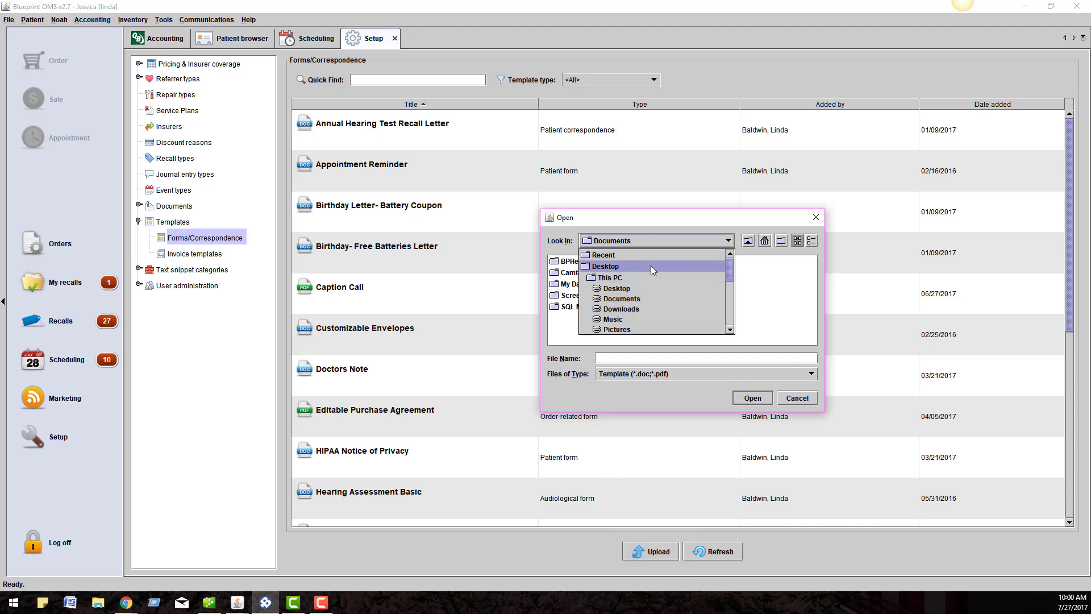
click(705, 229)
click(816, 218)
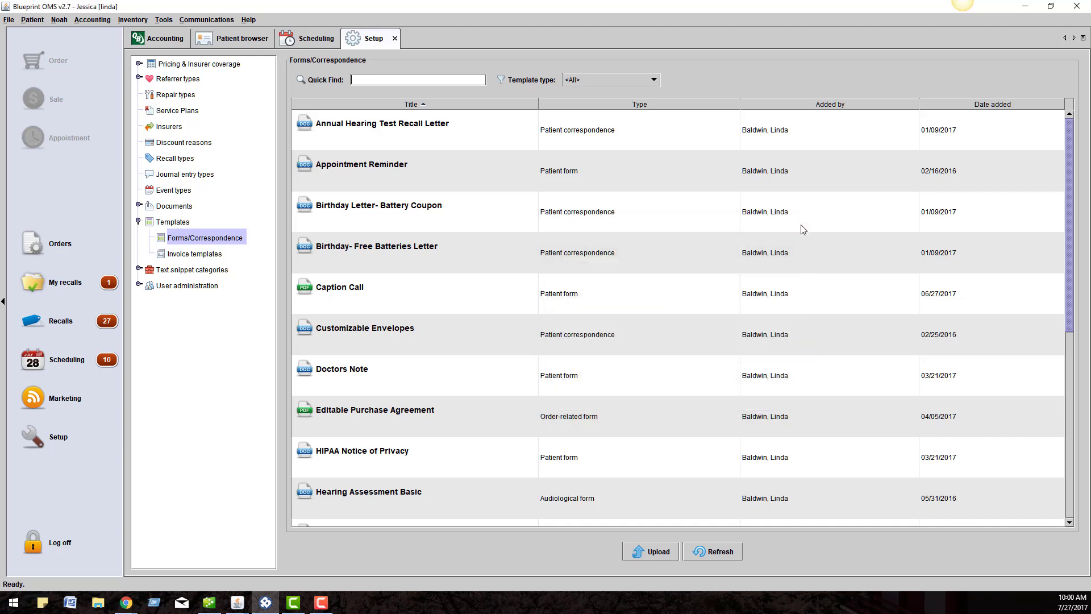
click(439, 459)
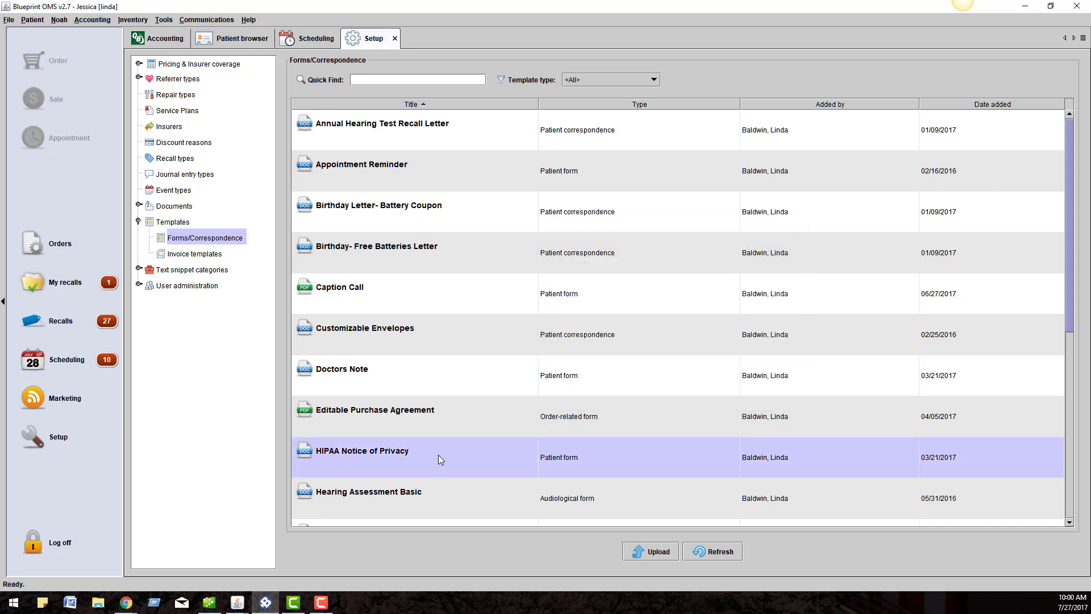
double_click(438, 460)
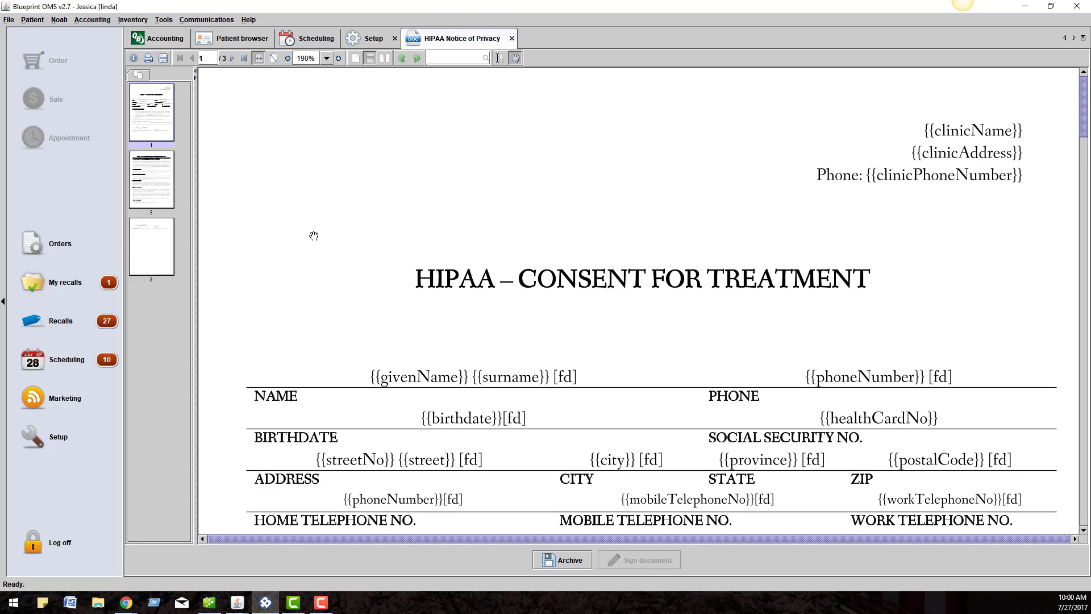
Scroll the HIPAA consent template's merge fields, then minimize Chrome to return to Blueprint OMS.
scroll(313, 236, down, 3)
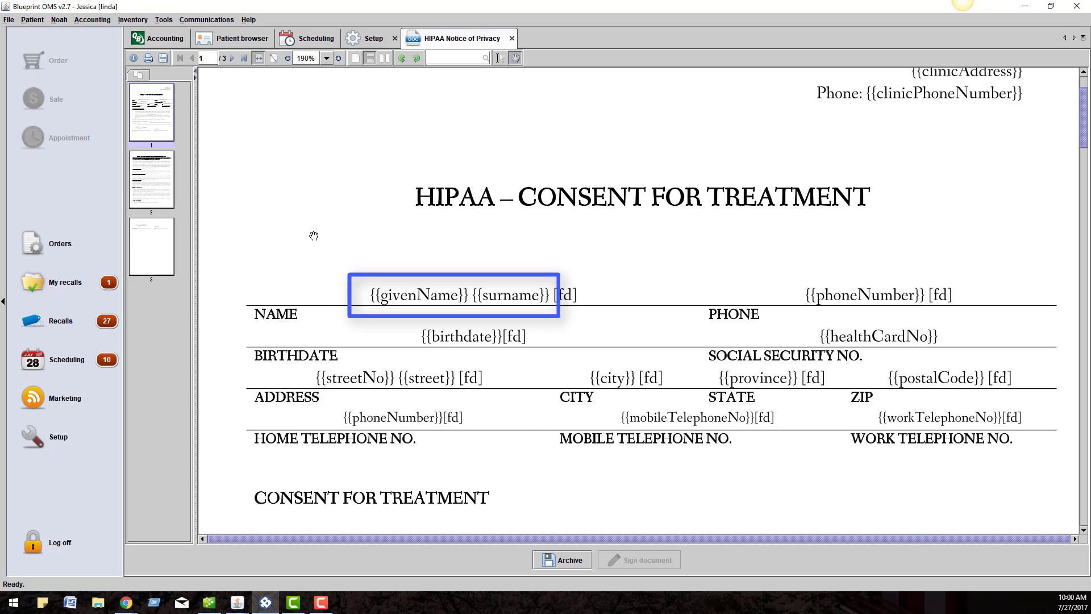
scroll(314, 236, down, 3)
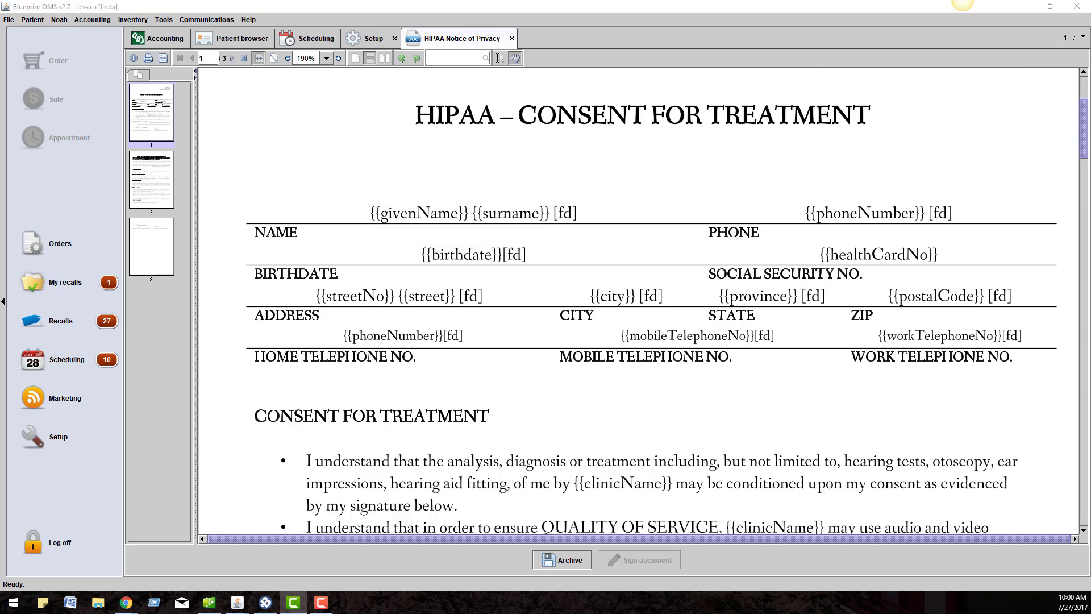
key(alt+Tab)
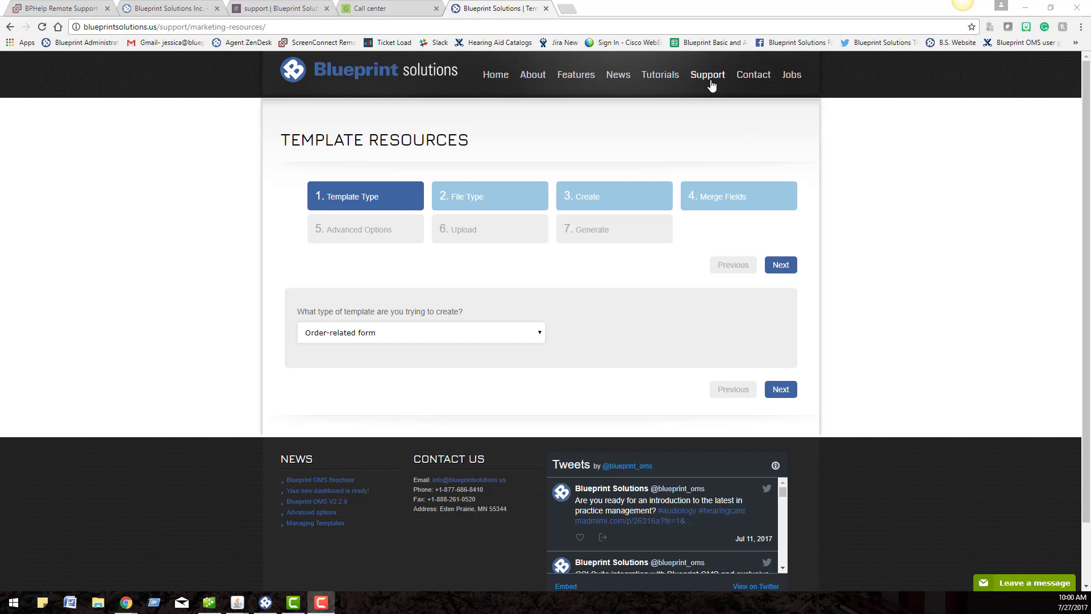
mouse_move(709, 80)
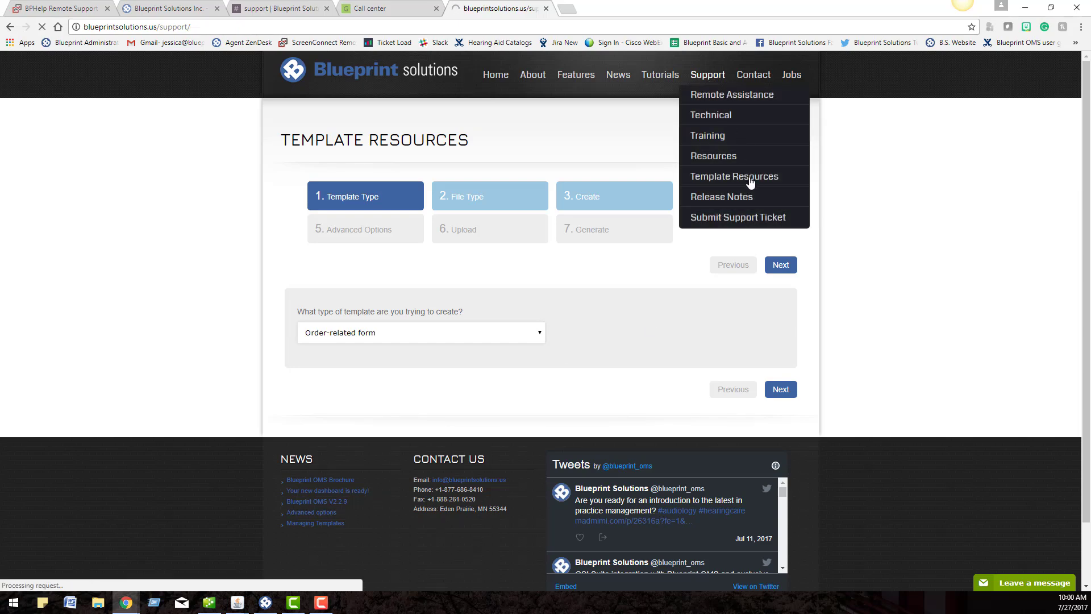
click(1030, 8)
Find a patient in the Patient browser and generate their HIPAA Notice of Privacy form.
click(230, 38)
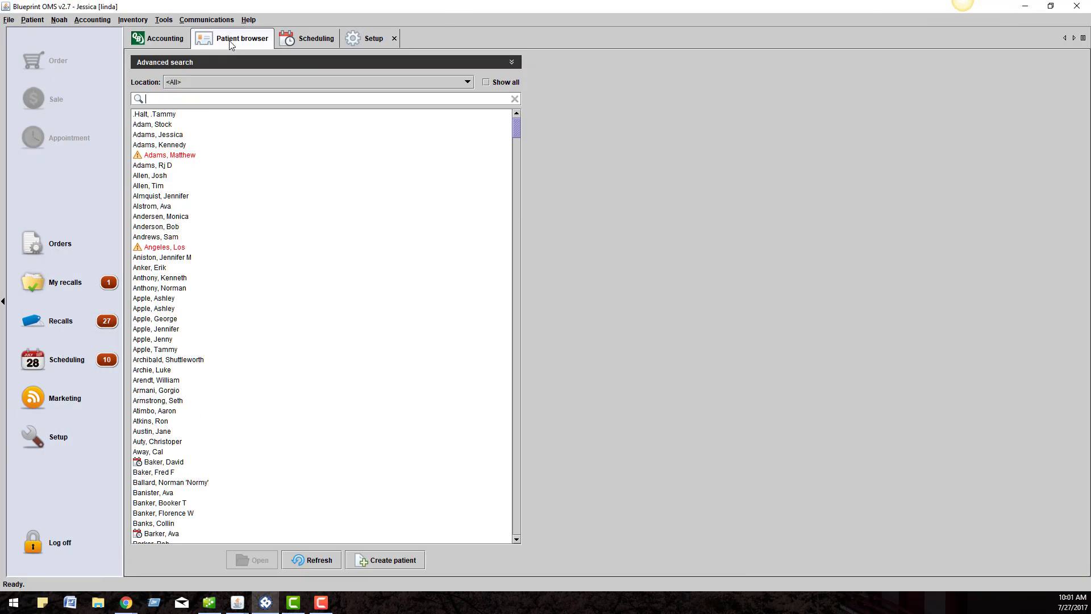
click(201, 100)
text(bak)
key(Down)
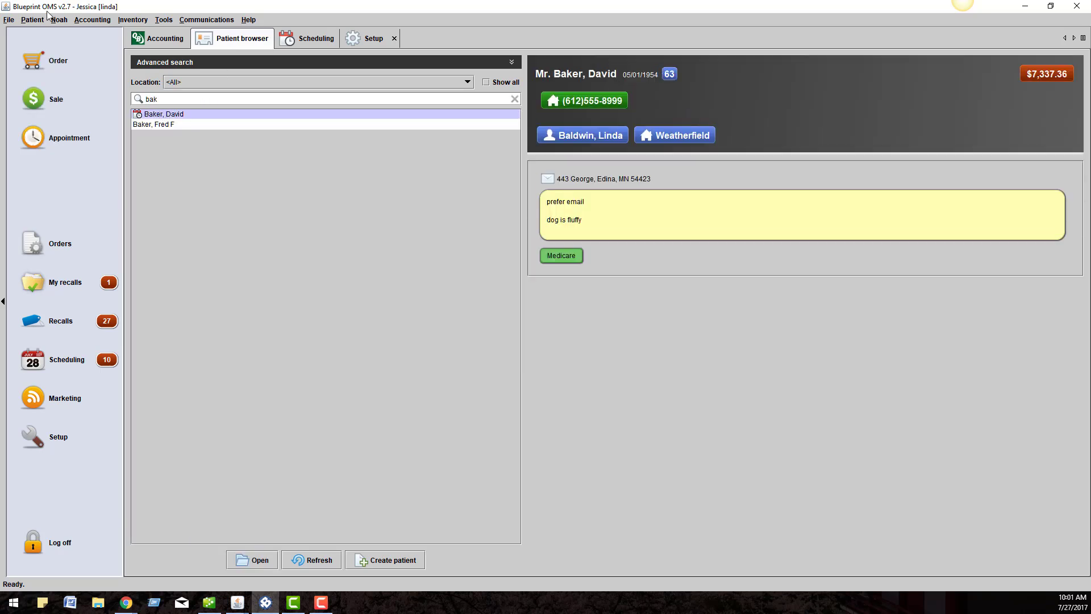
click(33, 20)
mouse_move(44, 68)
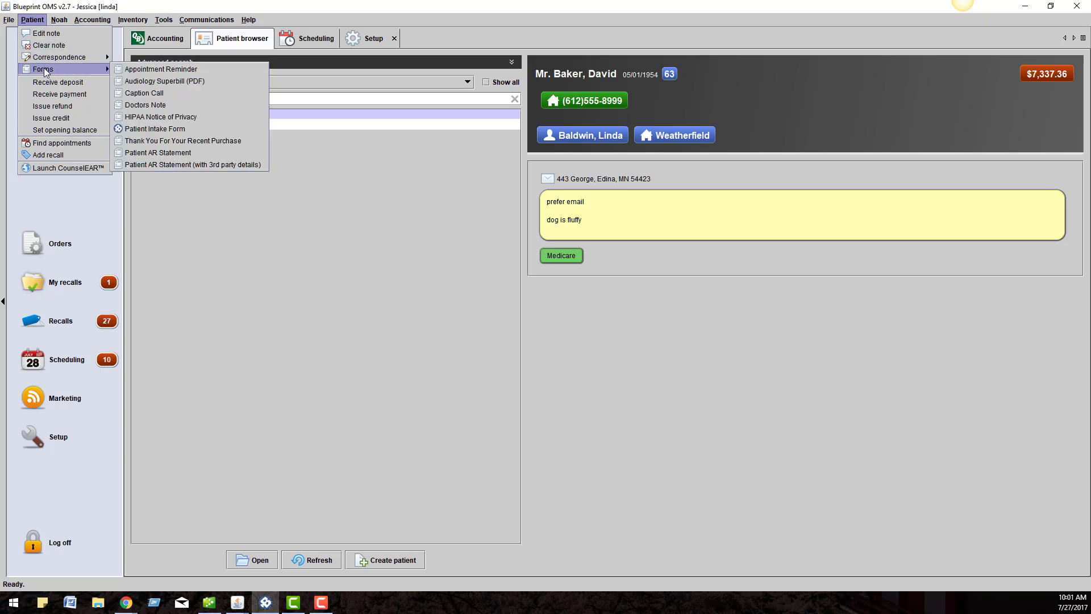
click(171, 117)
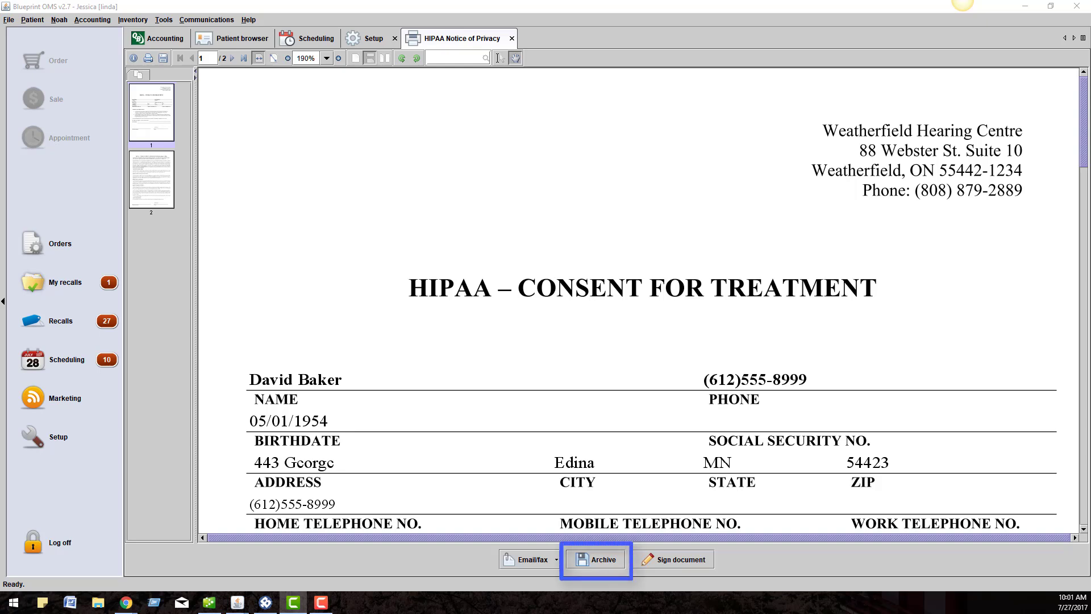
Scroll the filled form and check its Email/fax options, then dismiss them.
scroll(219, 451, down, 3)
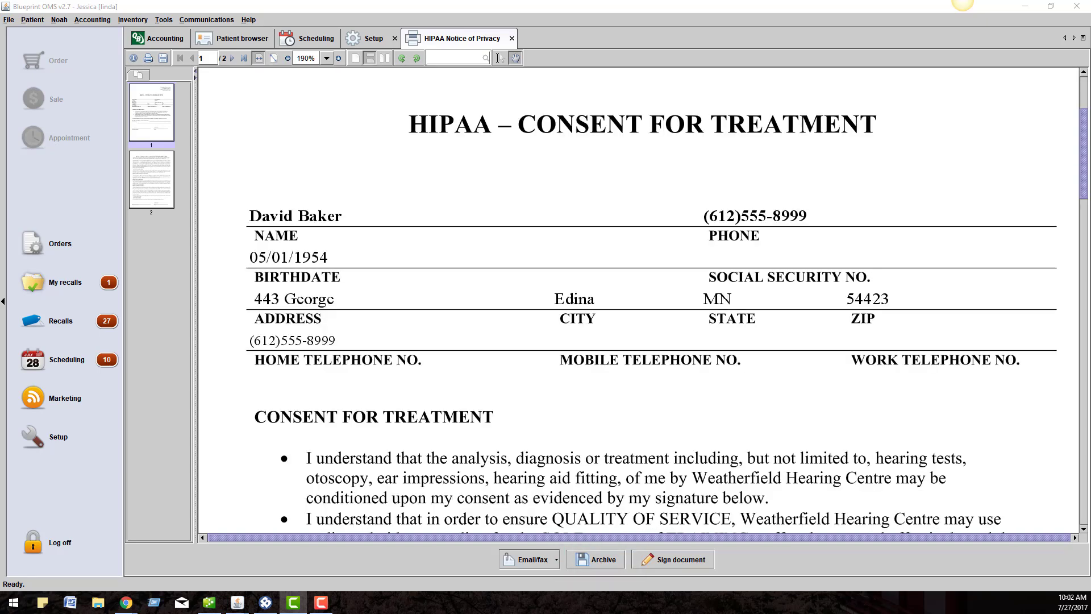
click(537, 559)
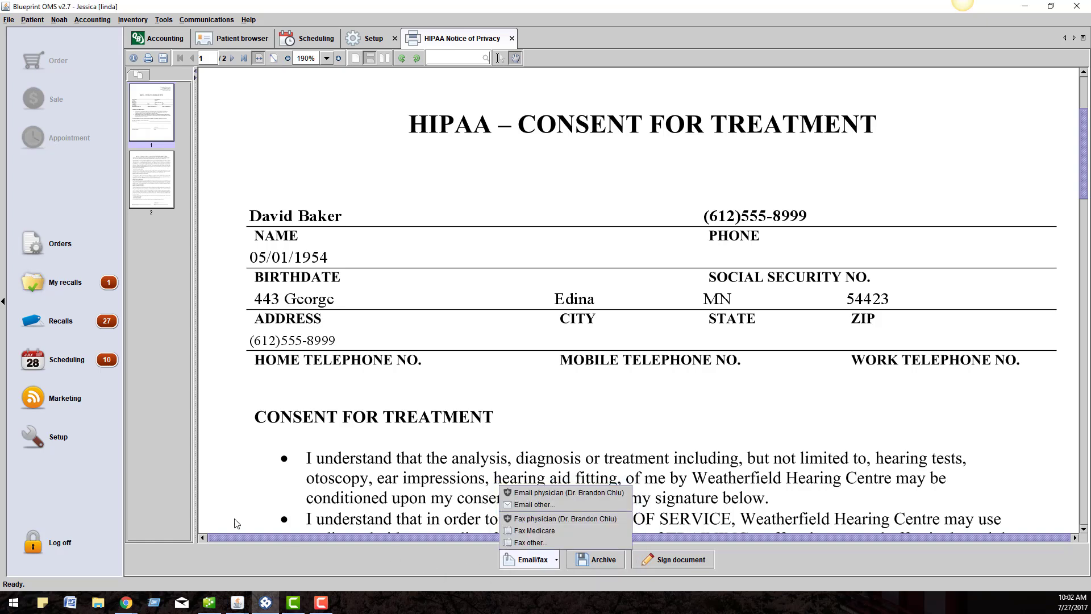
click(511, 38)
Close the HIPAA form, open Text snippet categories, and cancel a new text snippet category.
click(511, 38)
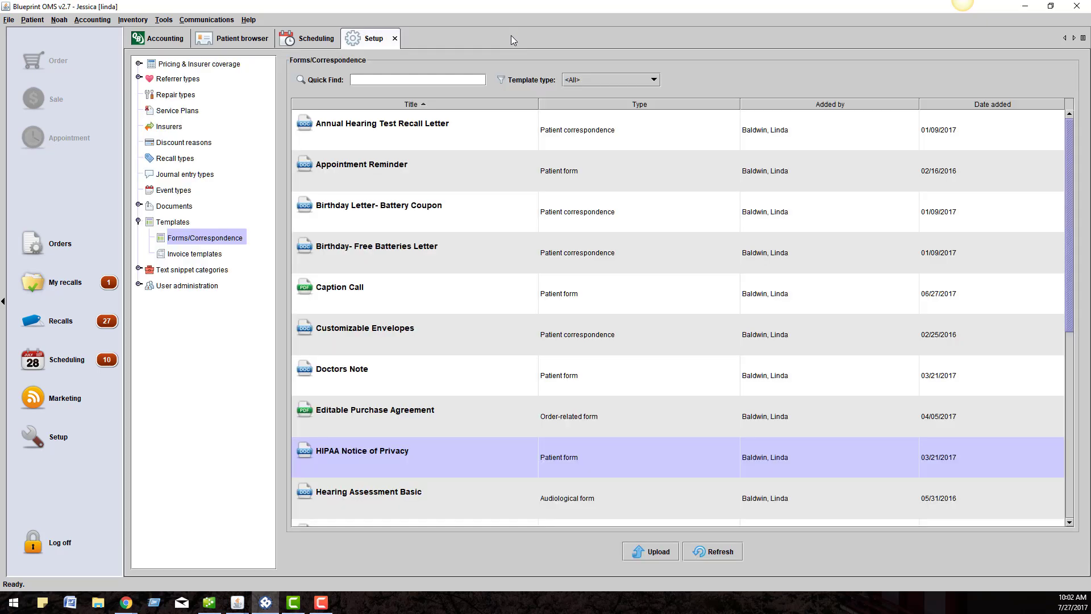
click(139, 269)
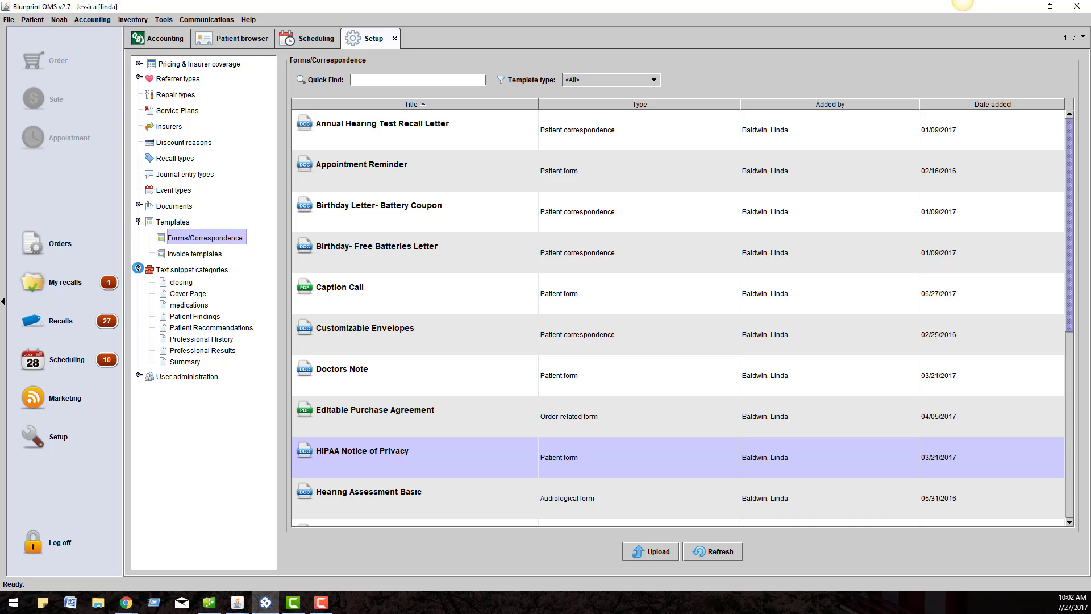
click(200, 274)
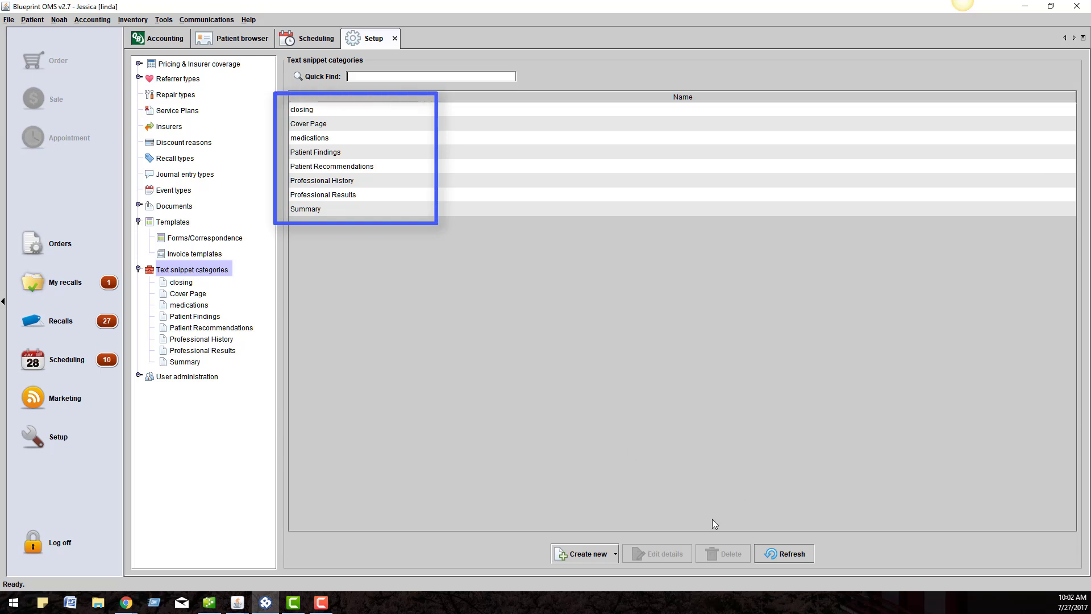
click(606, 553)
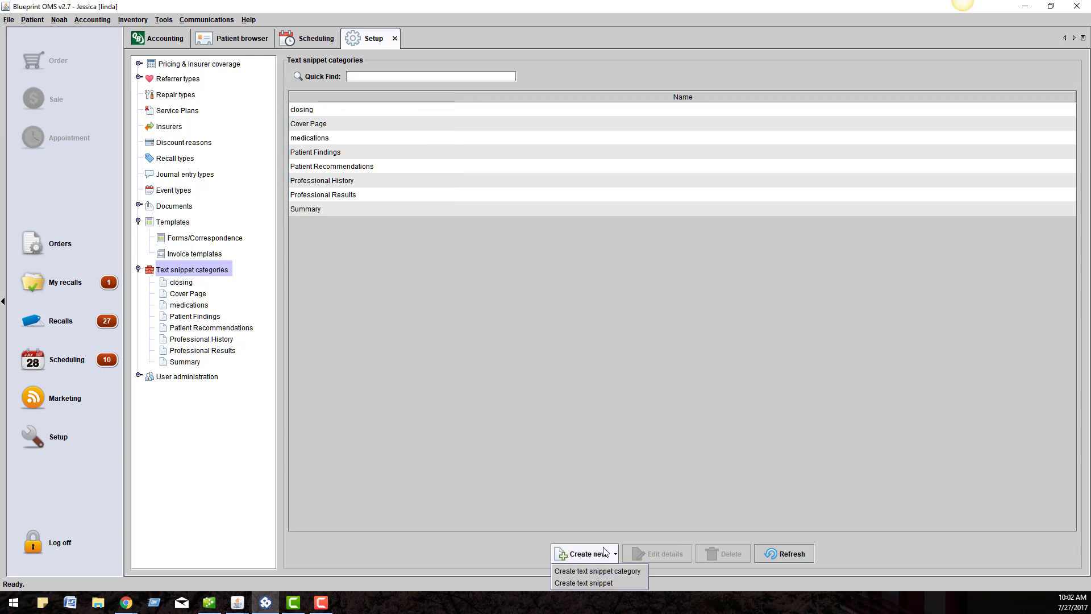
click(631, 572)
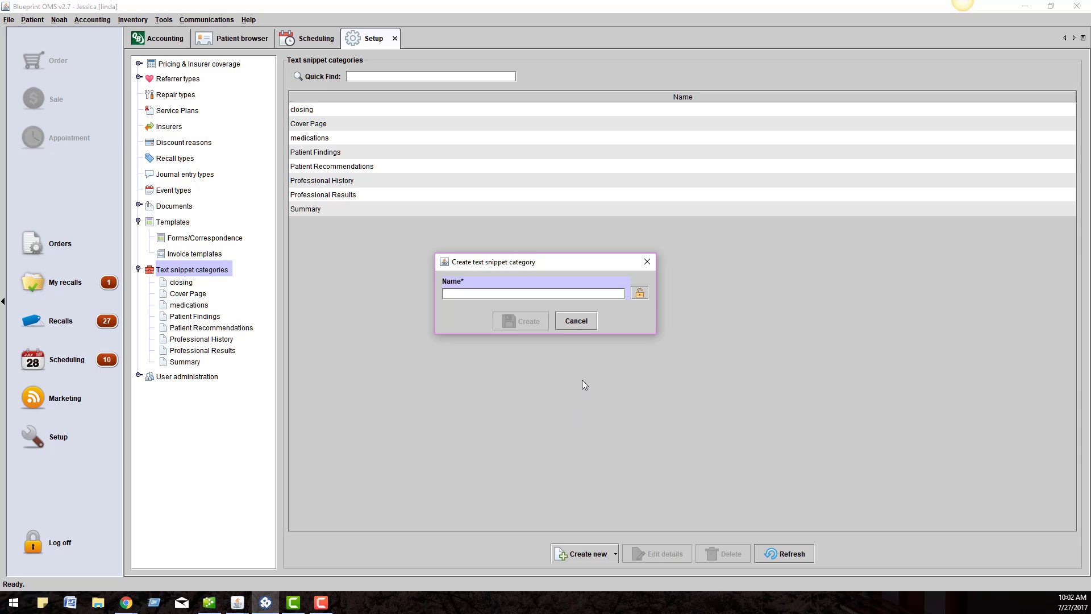
click(576, 322)
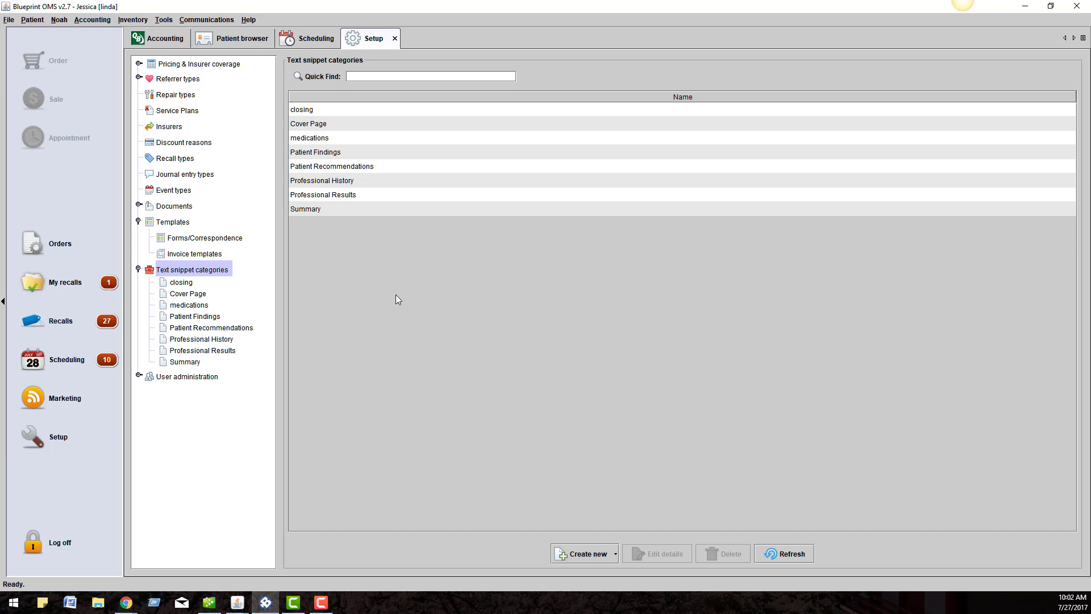
Open the Cover Page category's snippets (Cover, cp), select cp, and cancel a new snippet form.
click(176, 293)
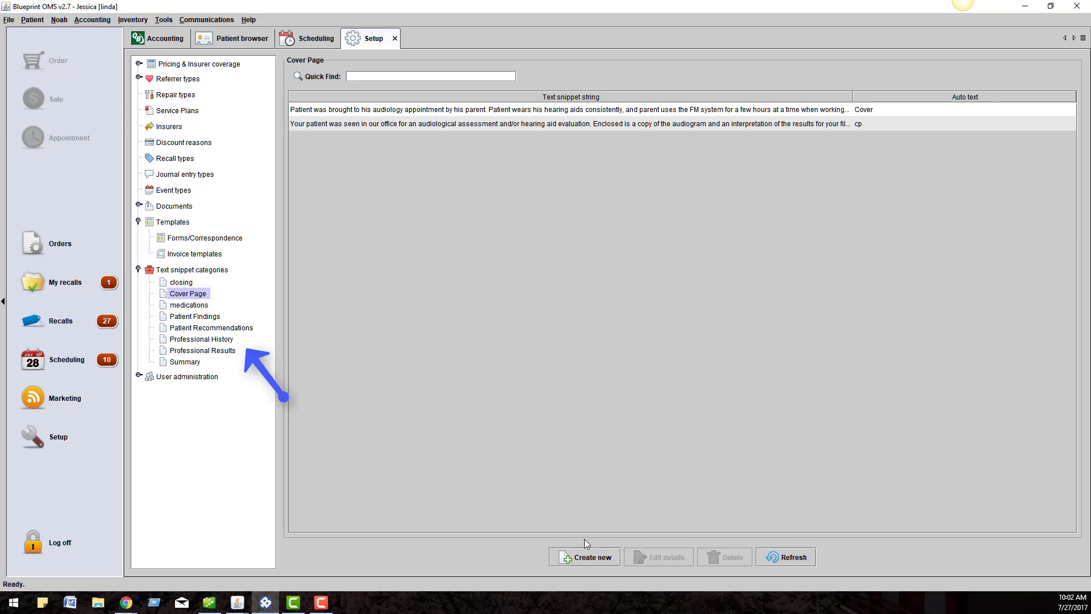
click(395, 125)
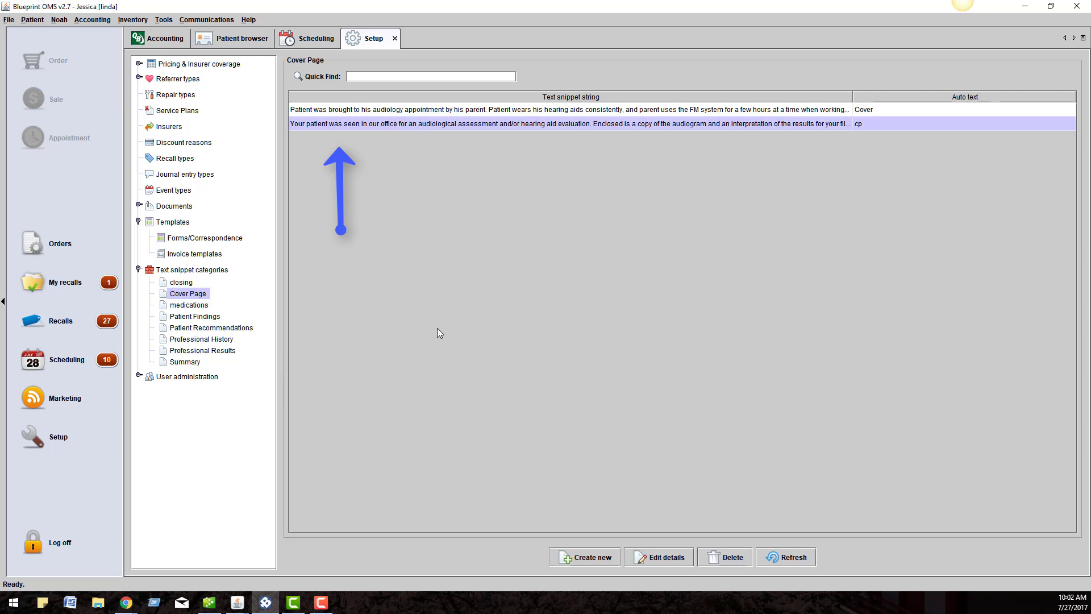
click(594, 557)
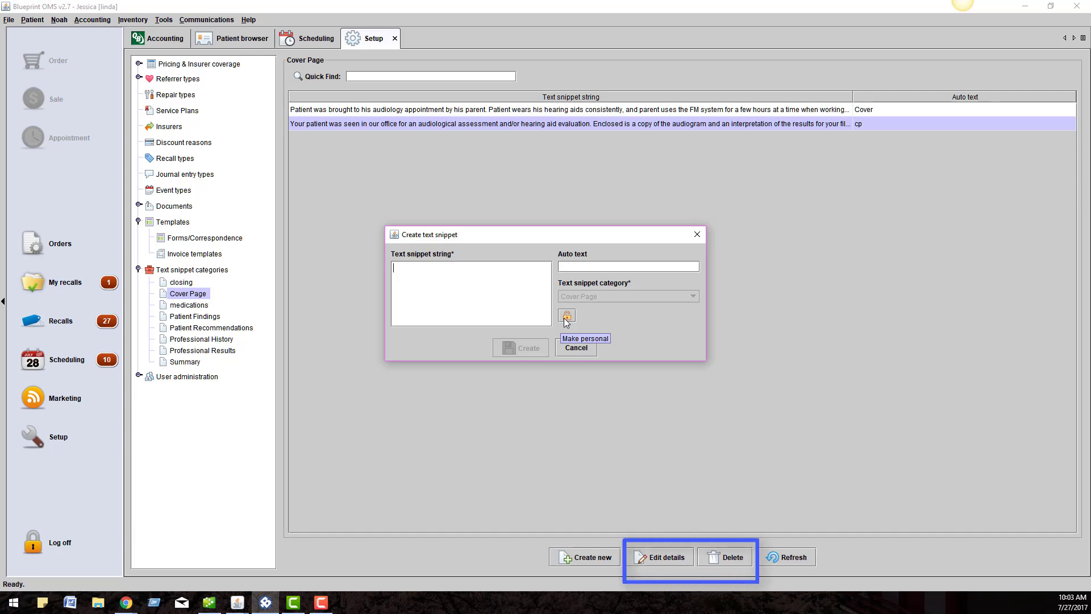
click(579, 347)
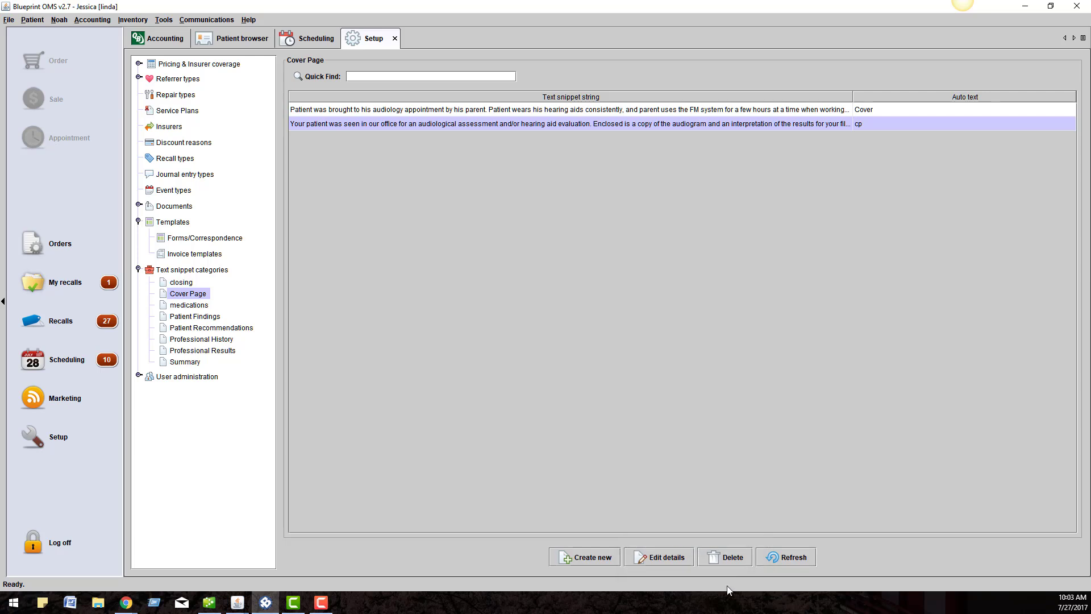
Collapse Text snippet categories and select the Front Desk role under User administration > Roles.
click(138, 270)
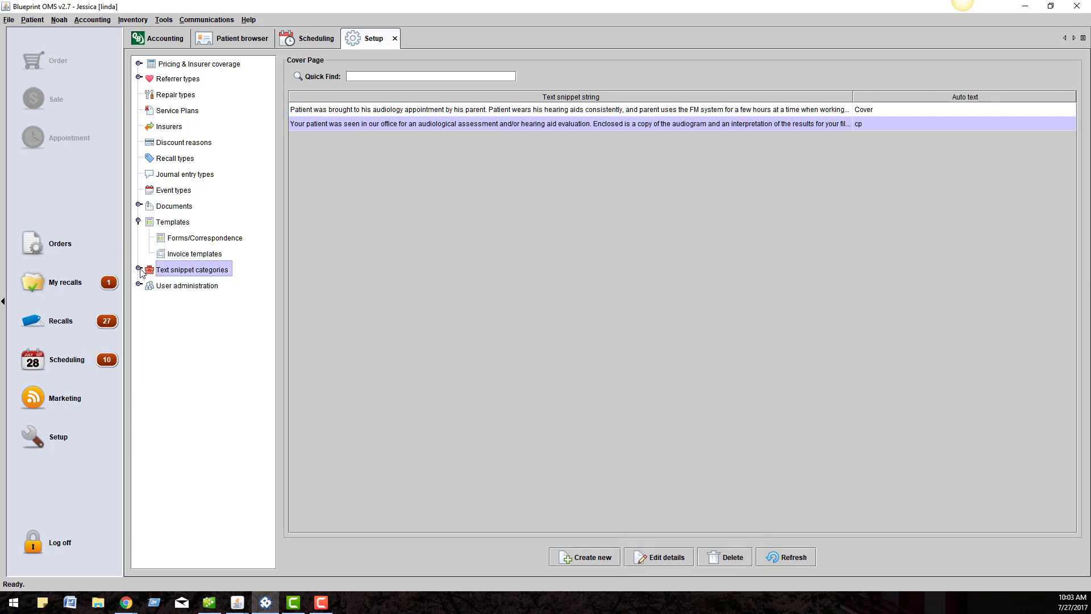
click(139, 285)
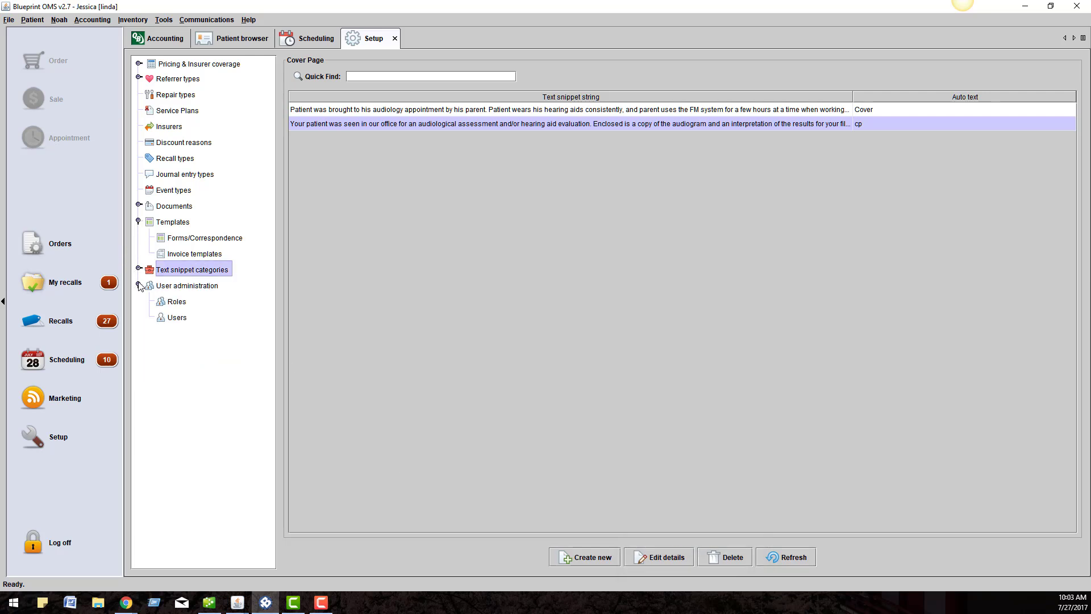
click(194, 291)
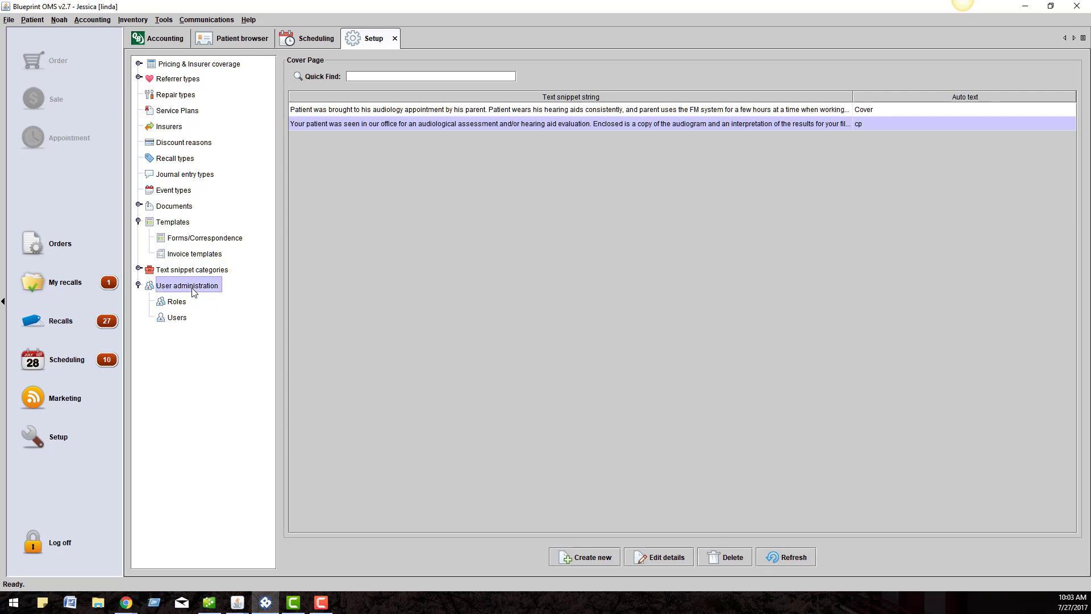
click(178, 301)
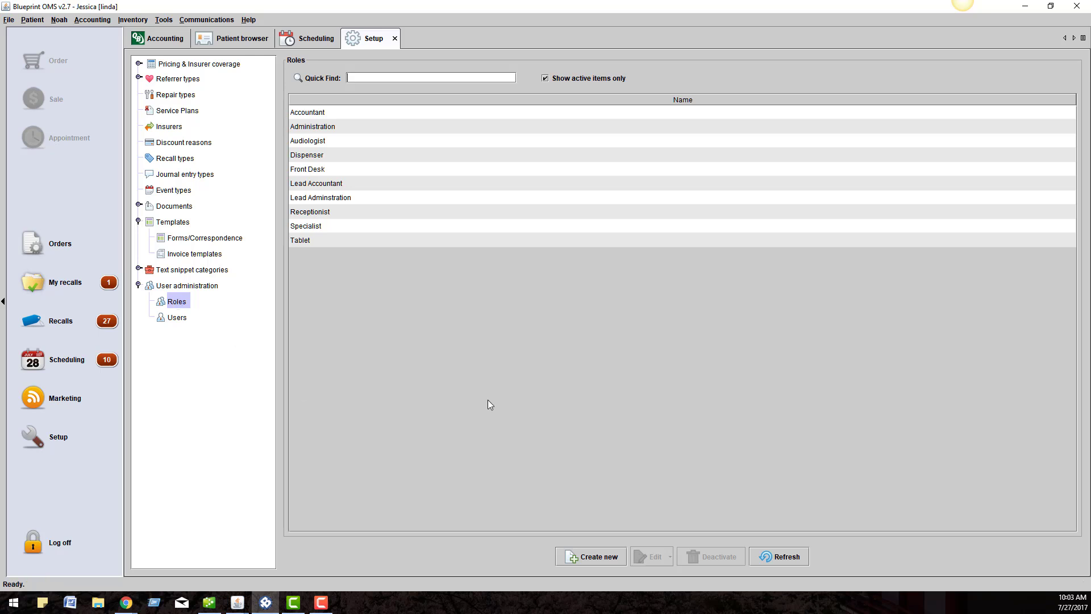
click(327, 169)
Review the Front Desk role's privileges and close them unchanged.
click(653, 557)
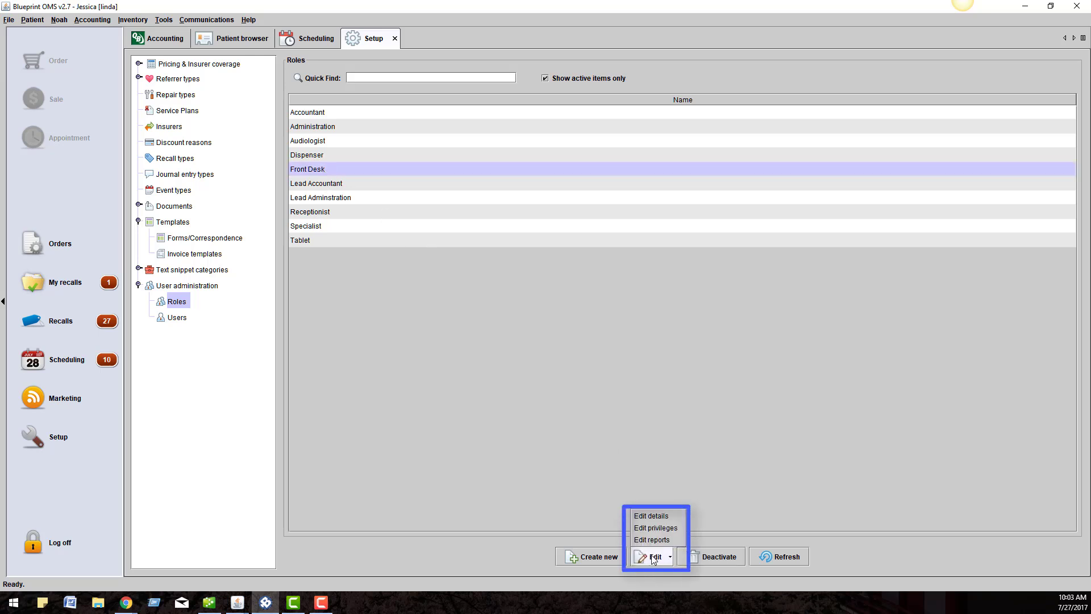
click(654, 528)
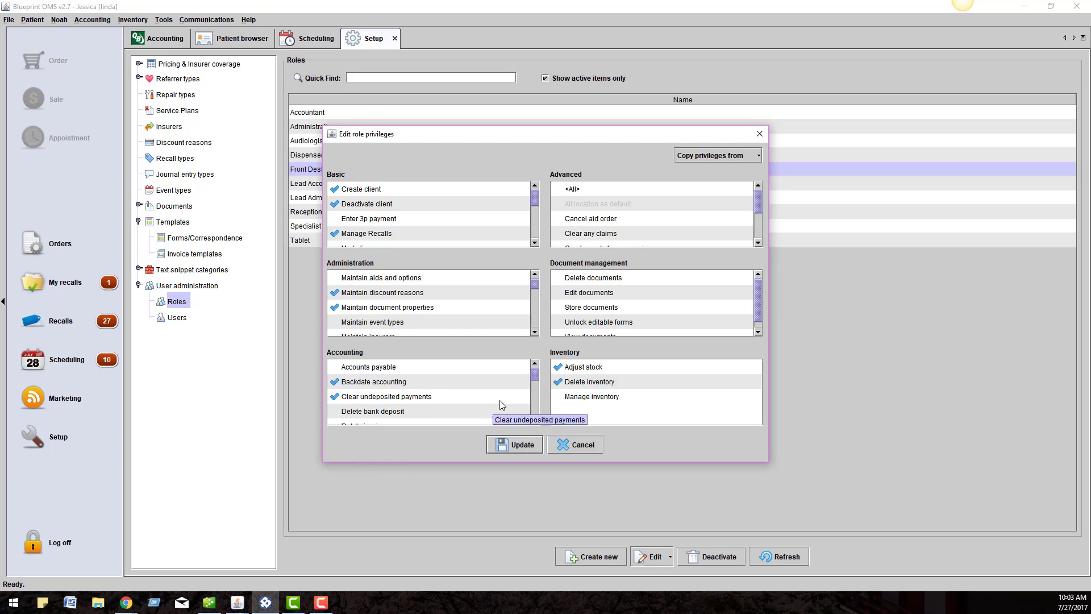
scroll(500, 400, down, 2)
scroll(503, 394, up, 1)
scroll(504, 394, up, 1)
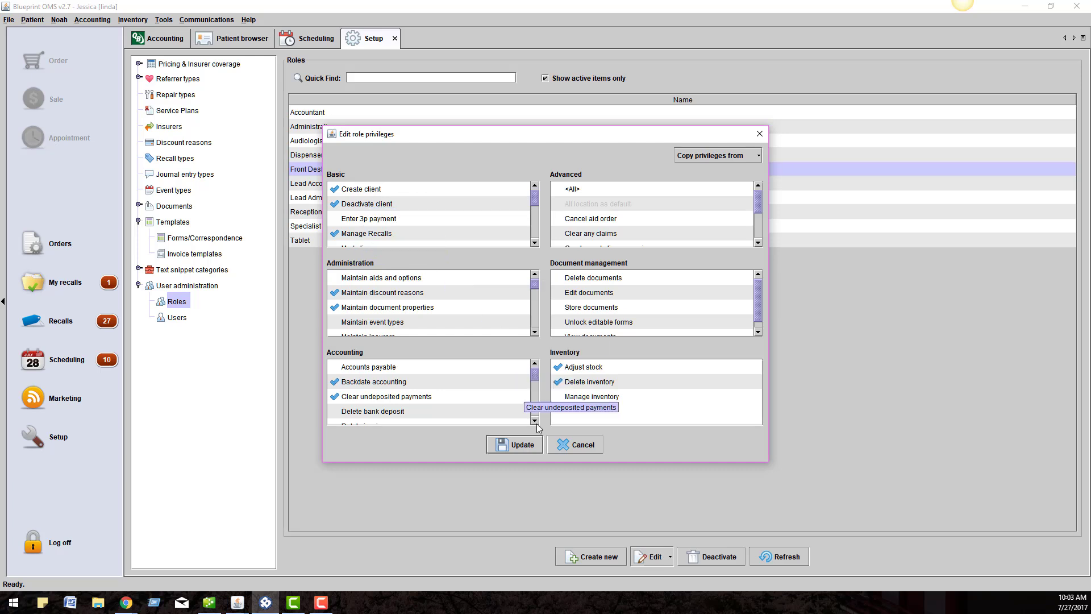
click(571, 446)
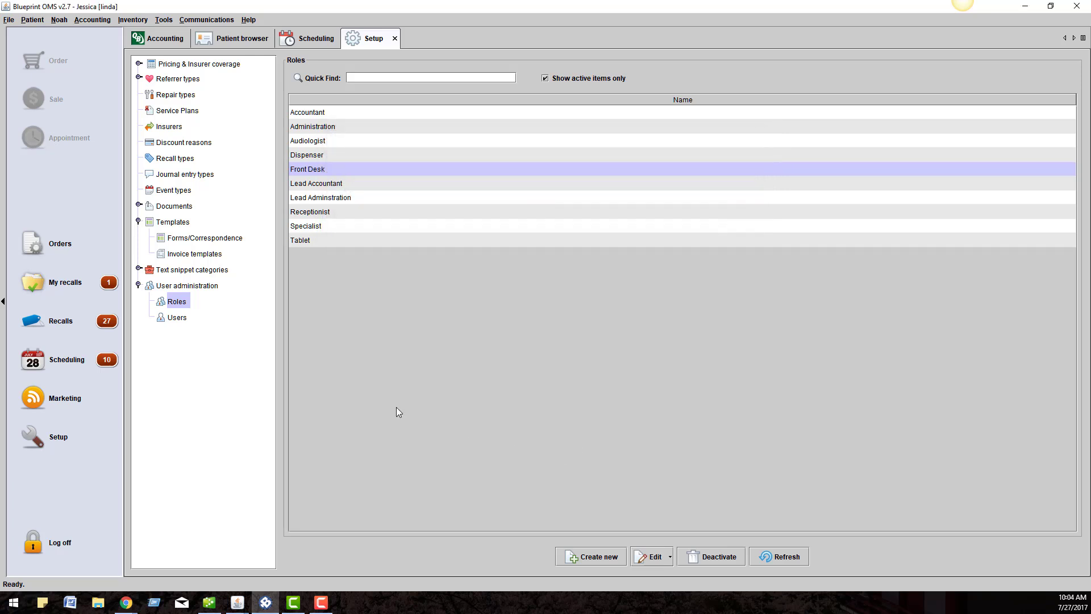
Open Front Desk's report access and allow the Cash Flow Summary (new) report.
click(670, 556)
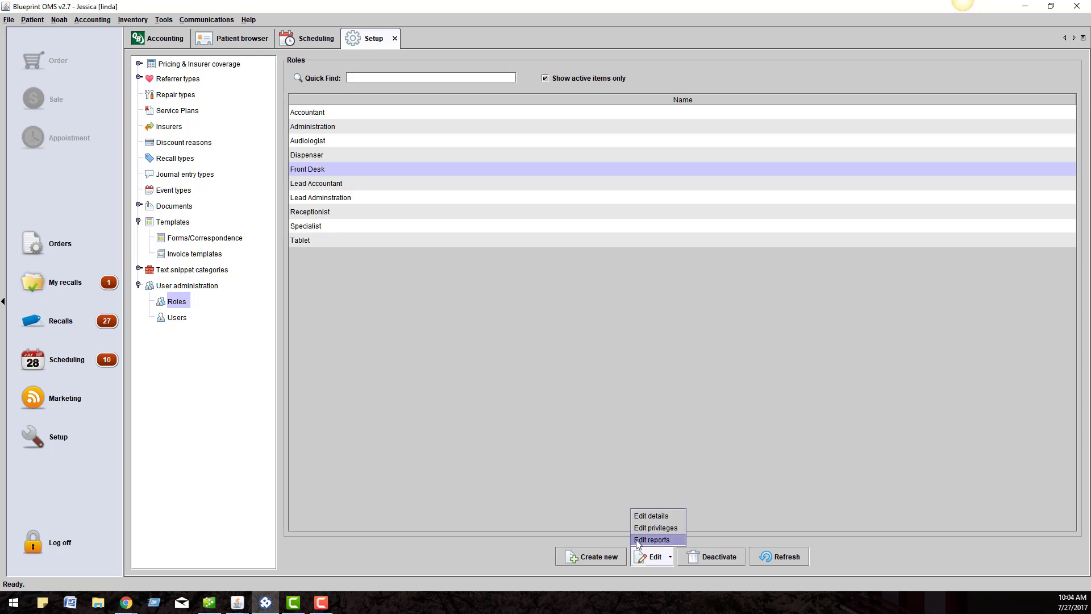
click(638, 540)
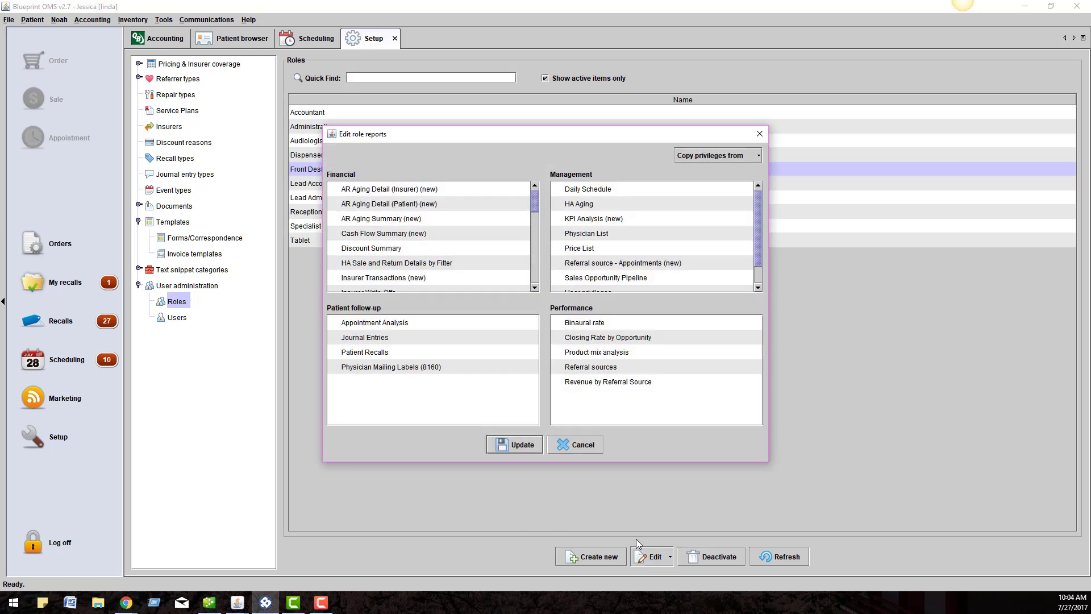
scroll(421, 266, down, 3)
scroll(421, 266, up, 3)
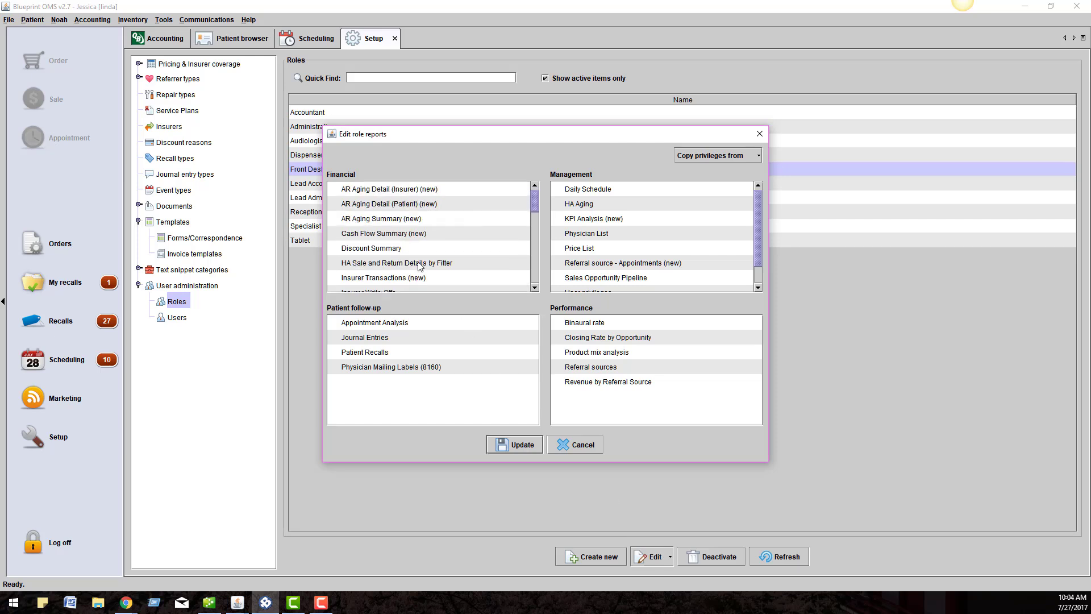
click(335, 233)
Discard the Front Desk report changes and start a new user from the Users list.
click(585, 445)
click(176, 317)
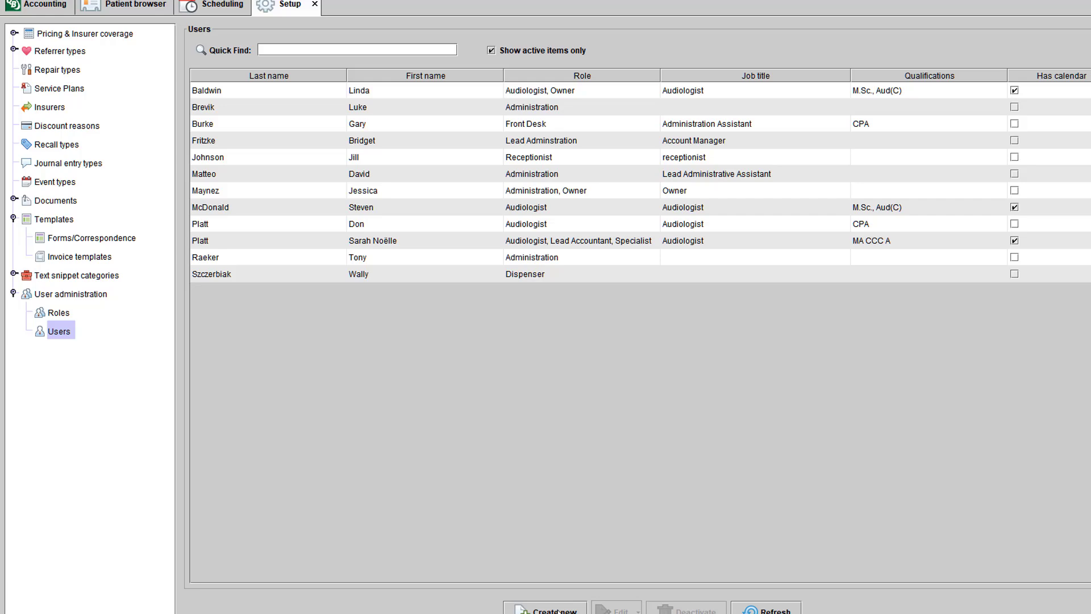
click(590, 557)
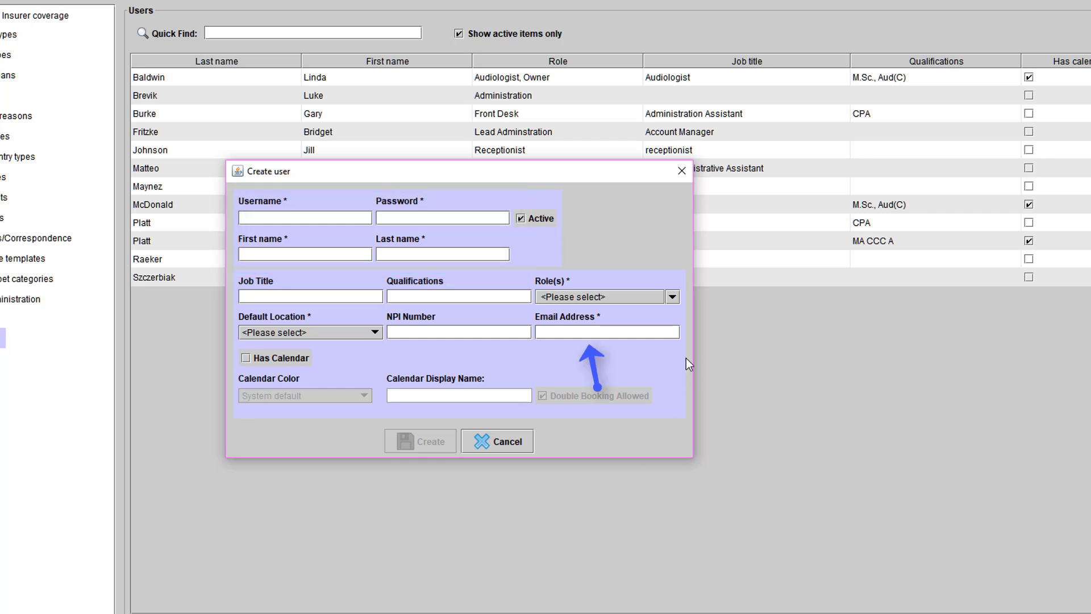
Give the new user the Administration and Dispenser roles, then close it unsaved.
click(672, 297)
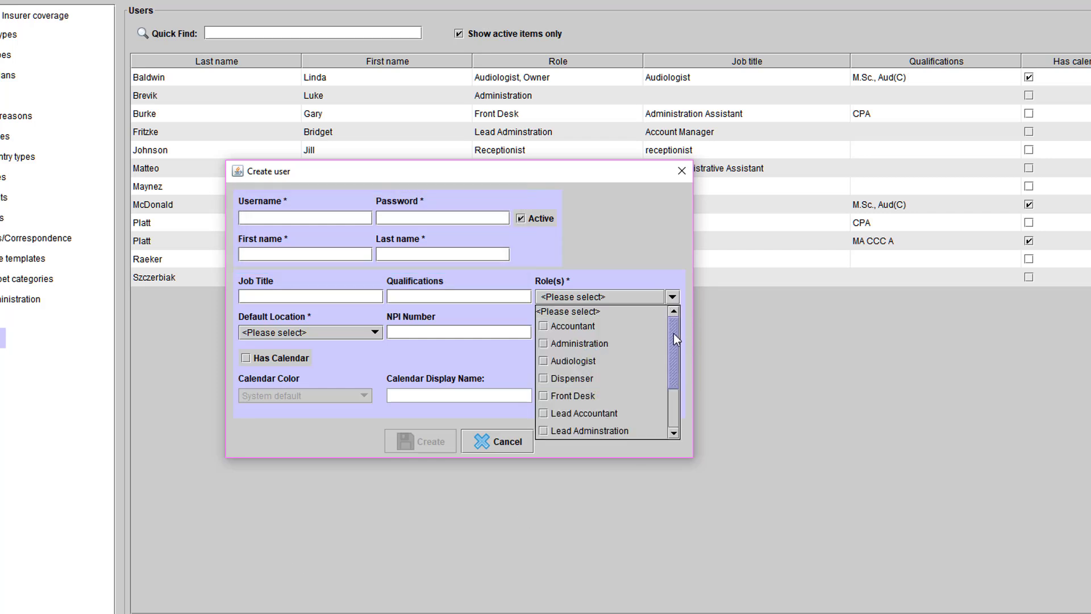
mouse_move(675, 343)
mouse_down()
mouse_move(674, 380)
mouse_move(673, 329)
mouse_up()
click(651, 241)
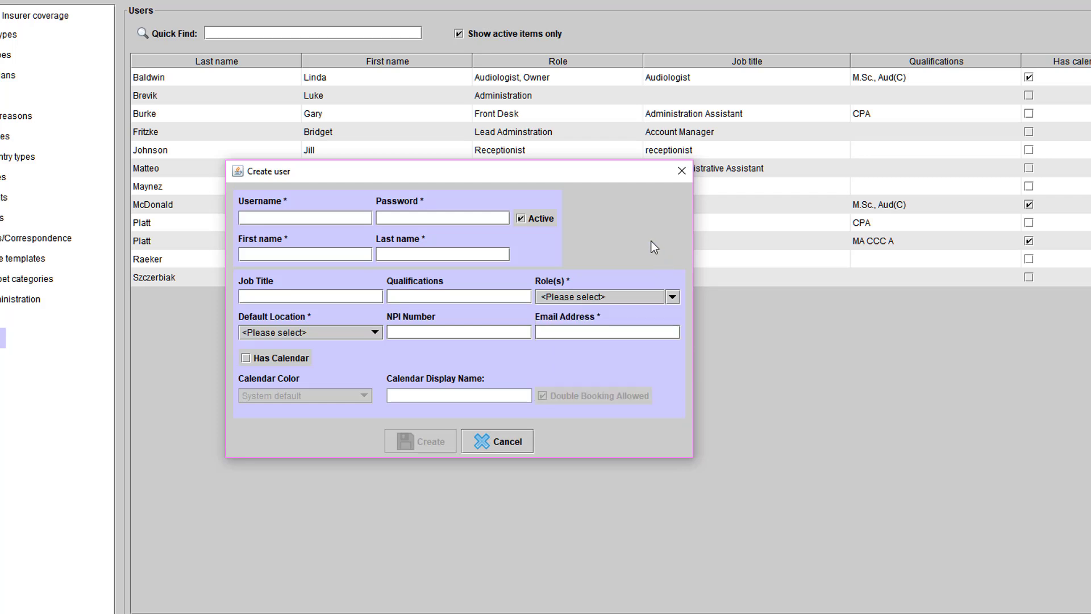
click(672, 296)
click(544, 343)
click(675, 297)
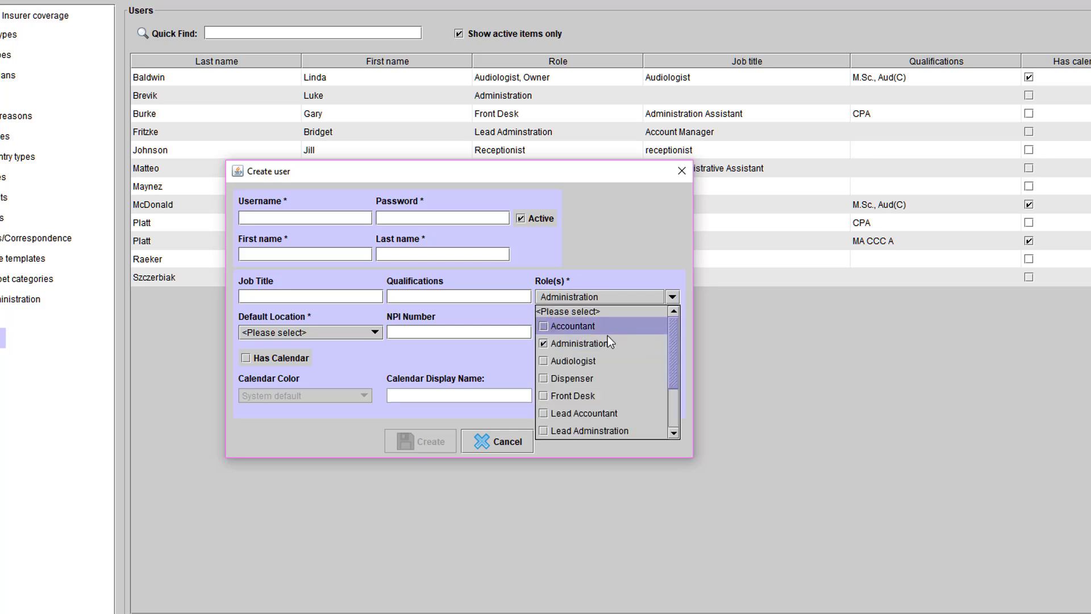
click(542, 383)
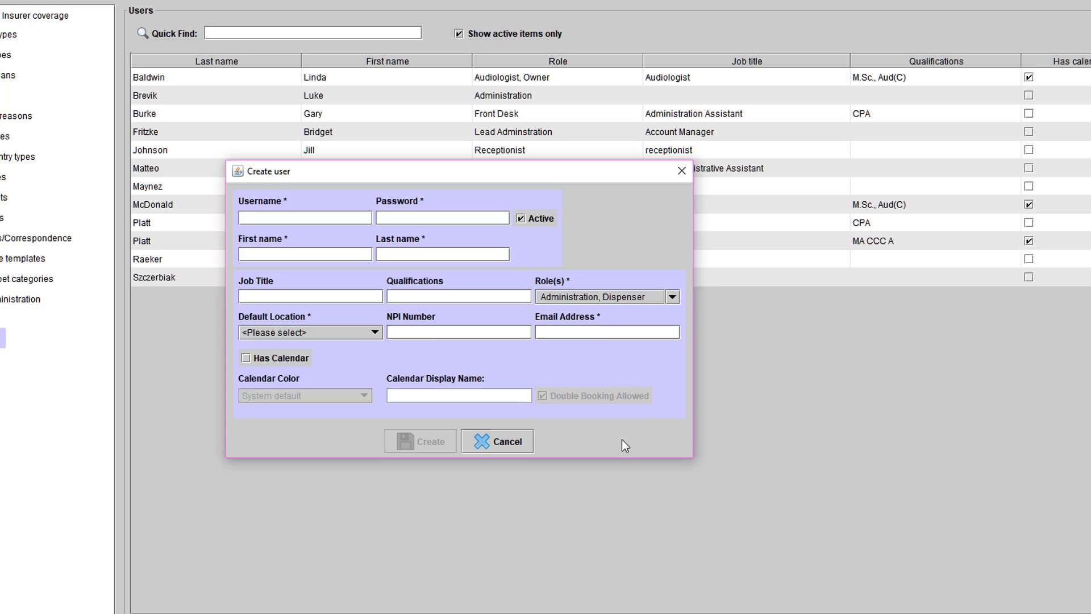
click(682, 171)
click(332, 133)
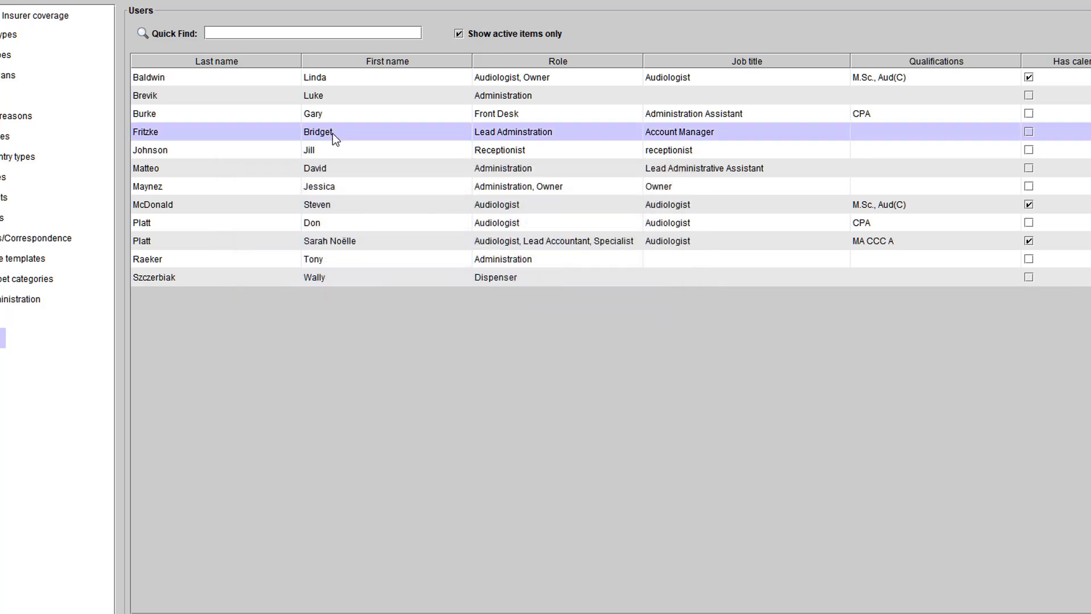
right_click(333, 133)
click(374, 173)
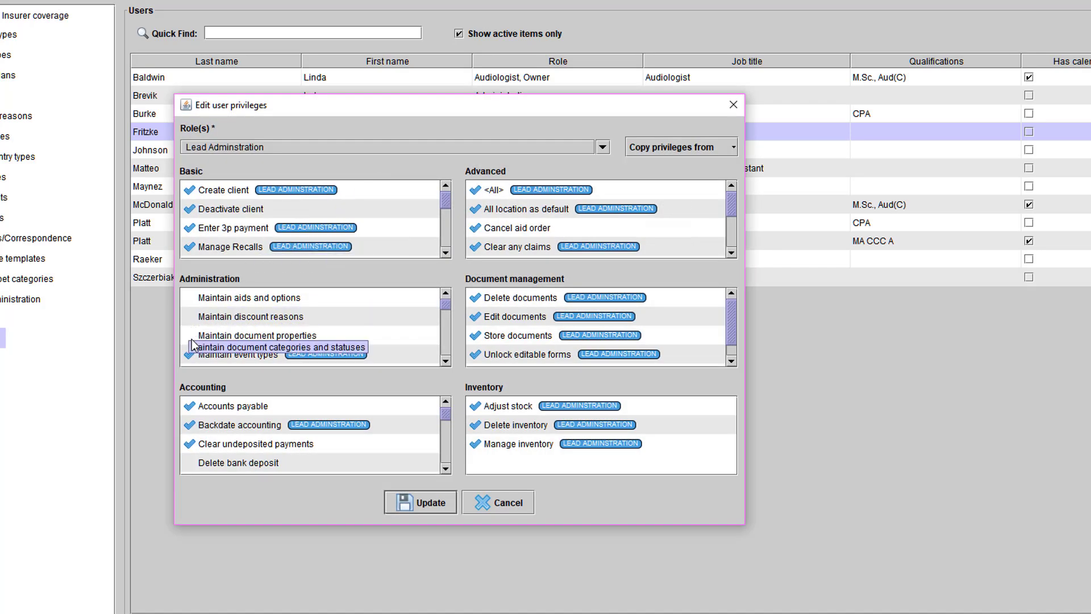
click(734, 112)
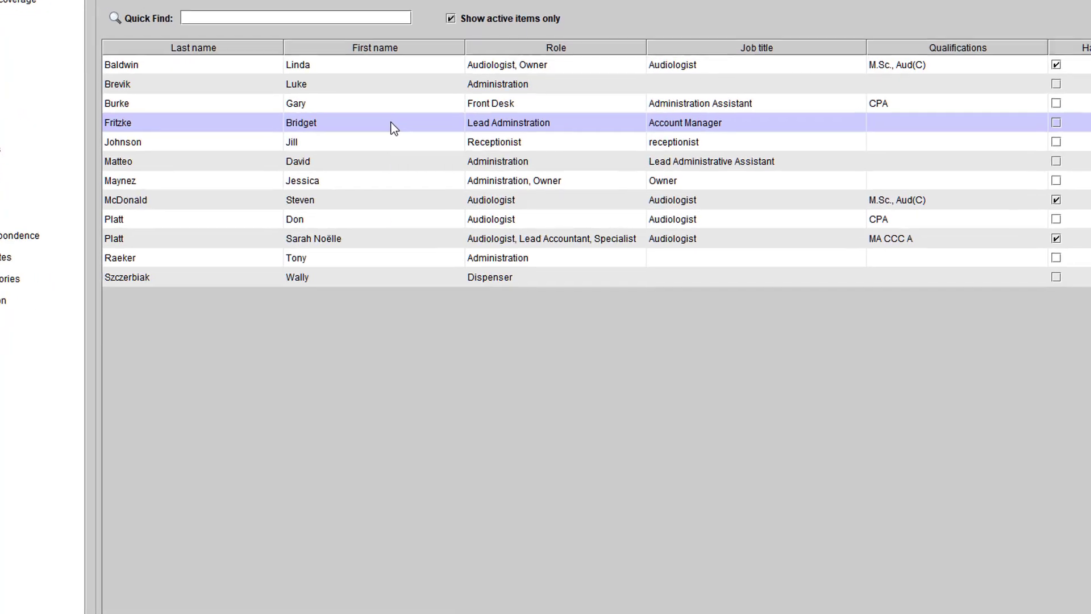
right_click(413, 133)
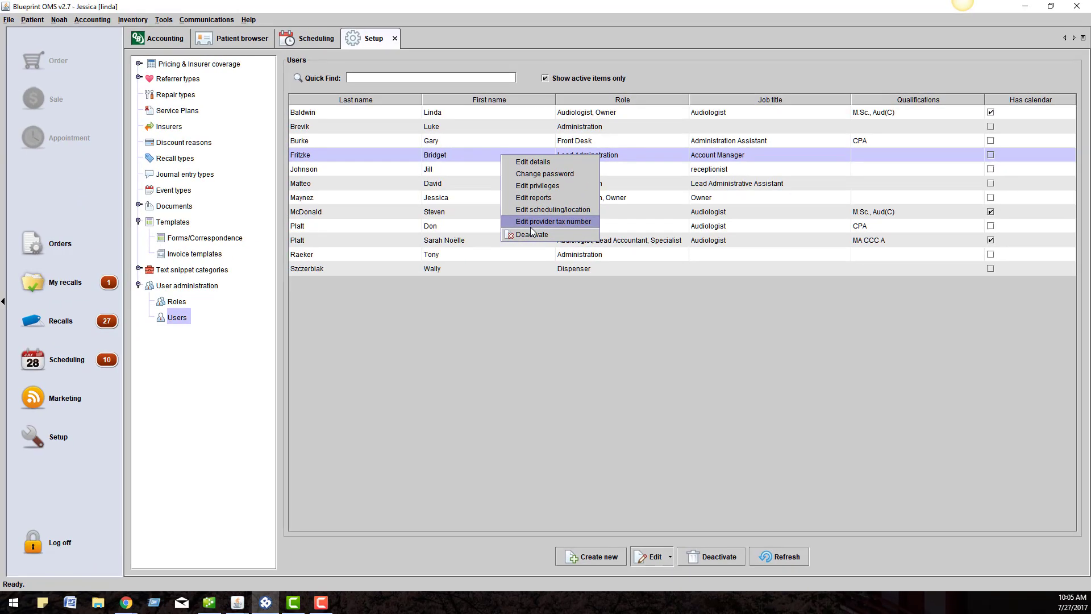
click(511, 376)
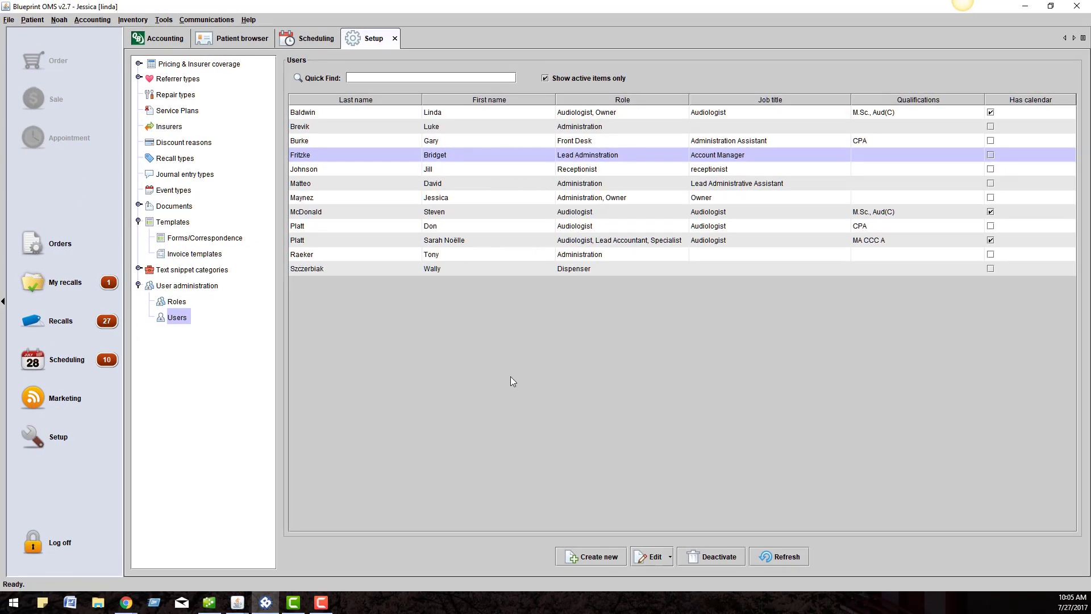